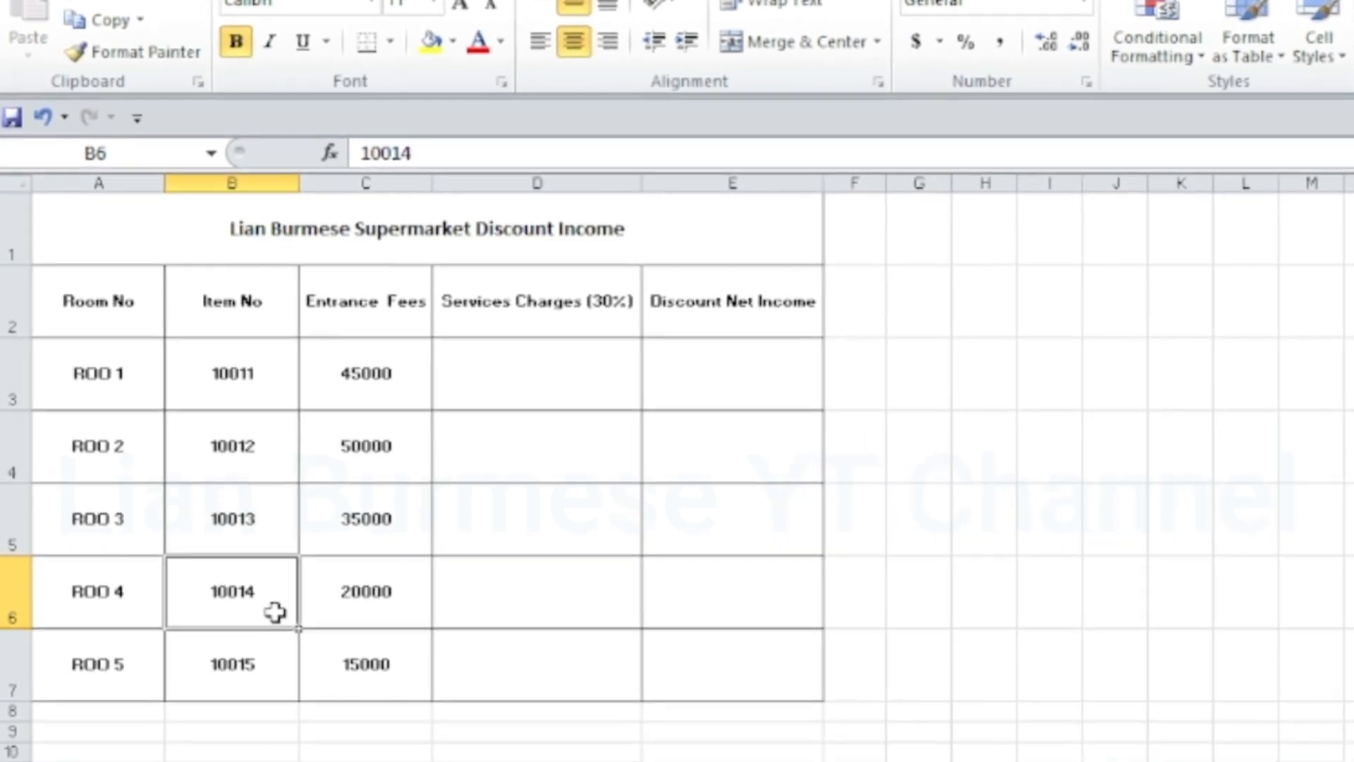
Enter the sample amount 10000 in cell G5, outside the table
click(913, 539)
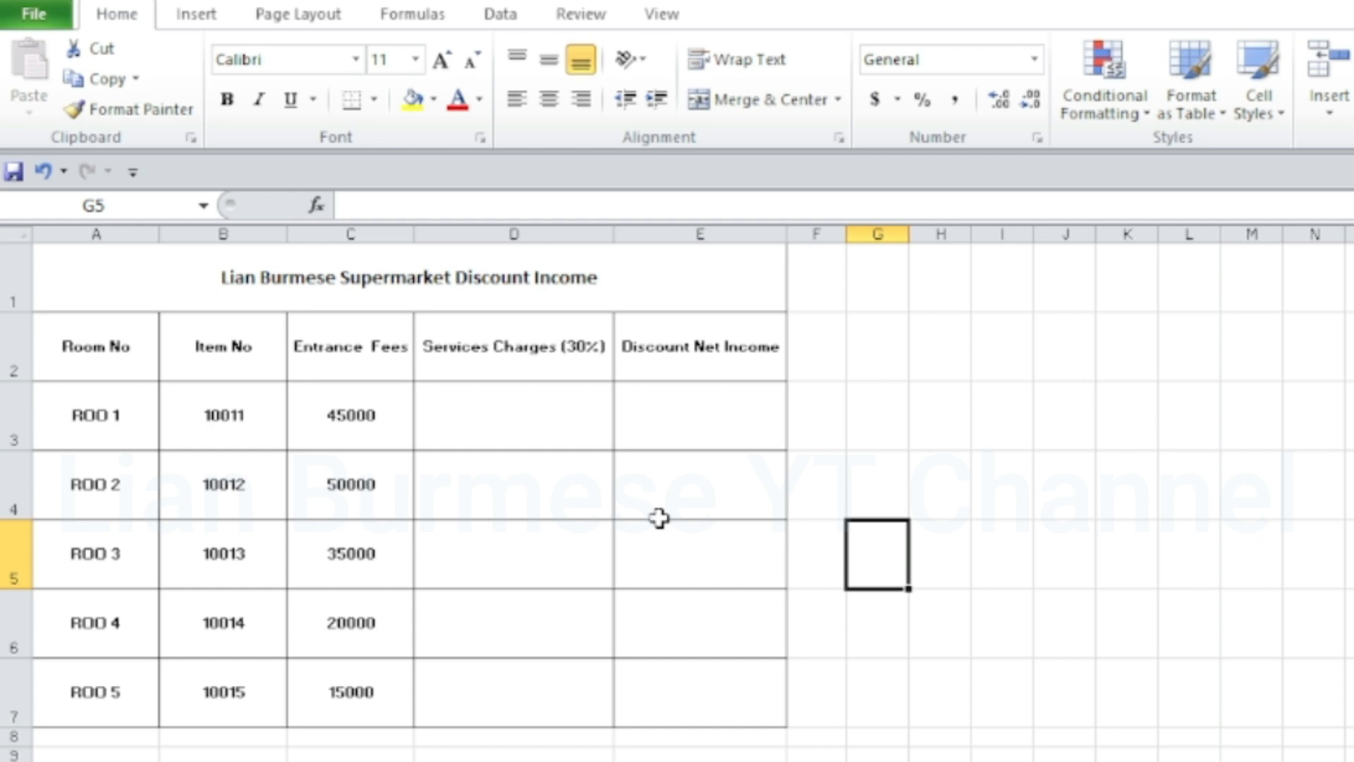
text(10000)
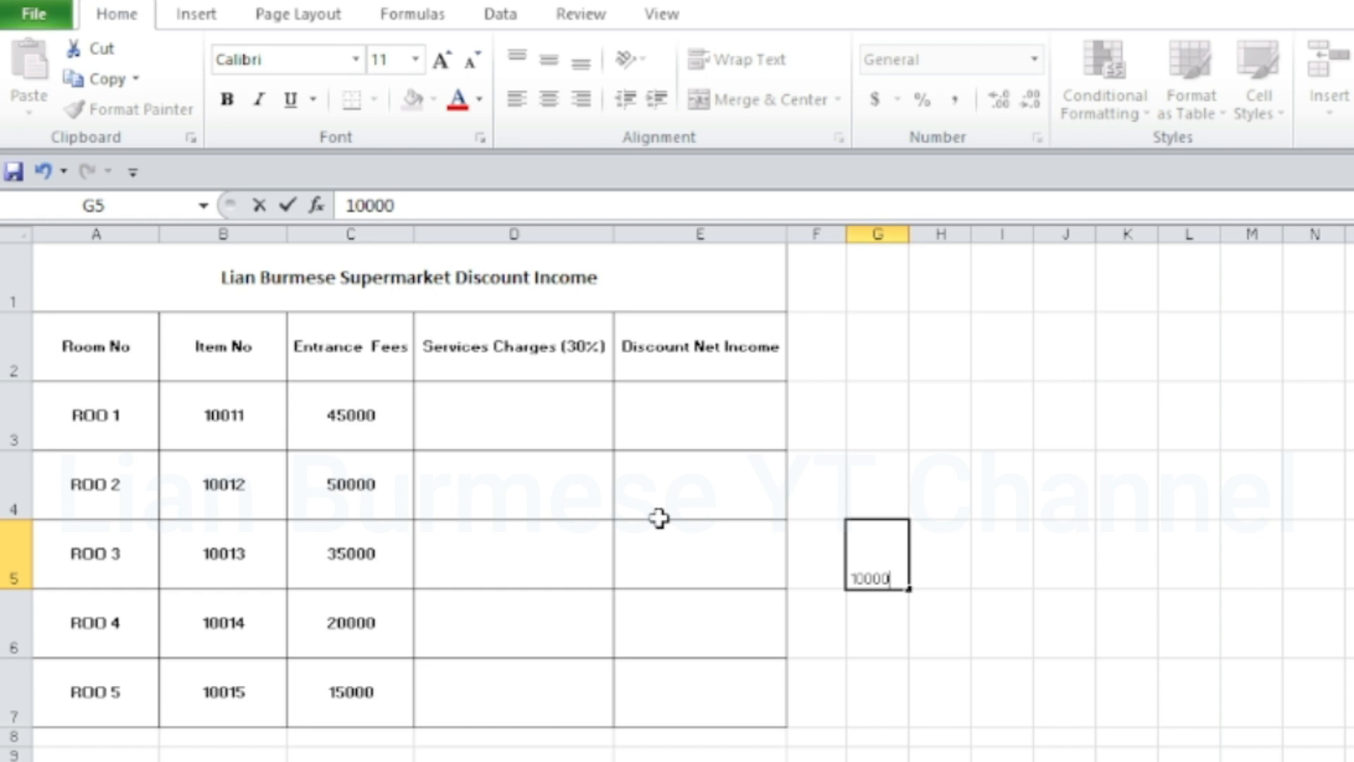
key(Left)
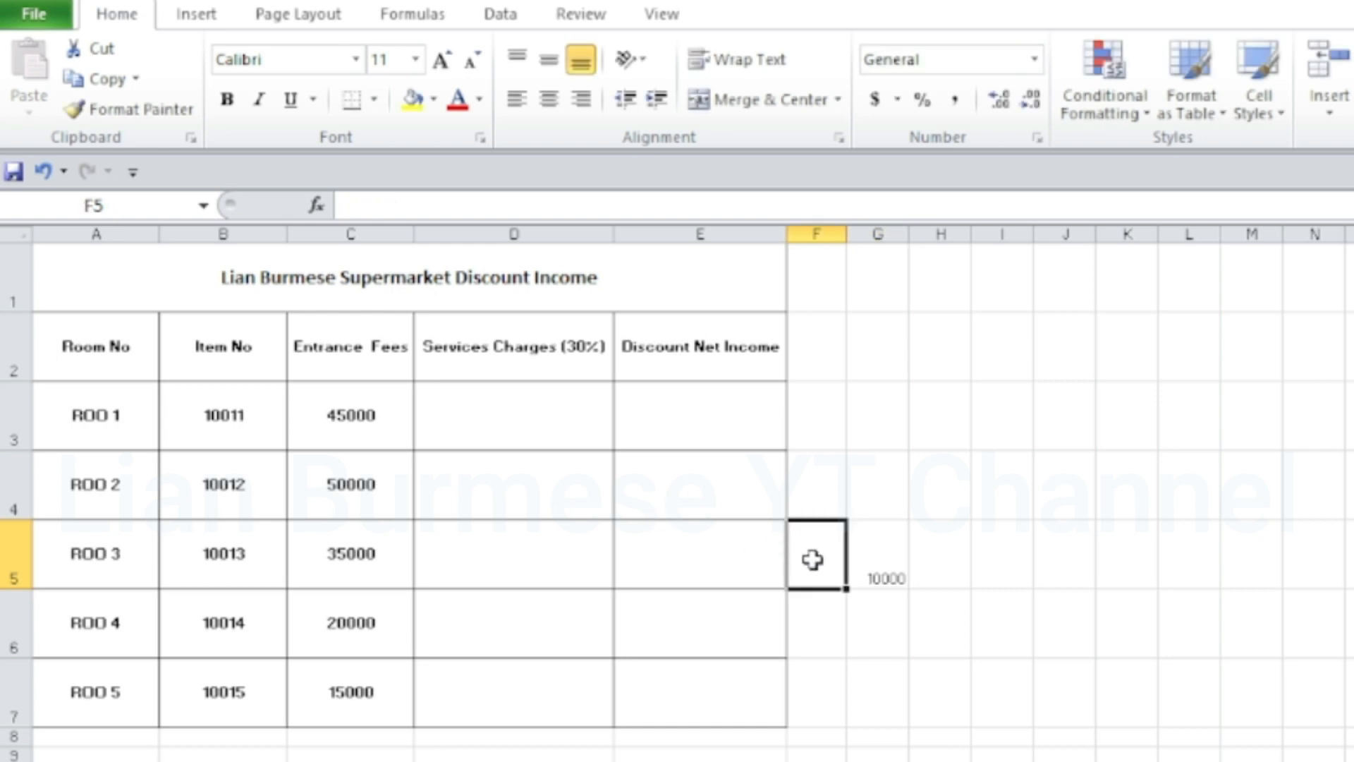
Replace the content of cell G5 with the sample formula =10000*0.3
click(860, 559)
text(=)
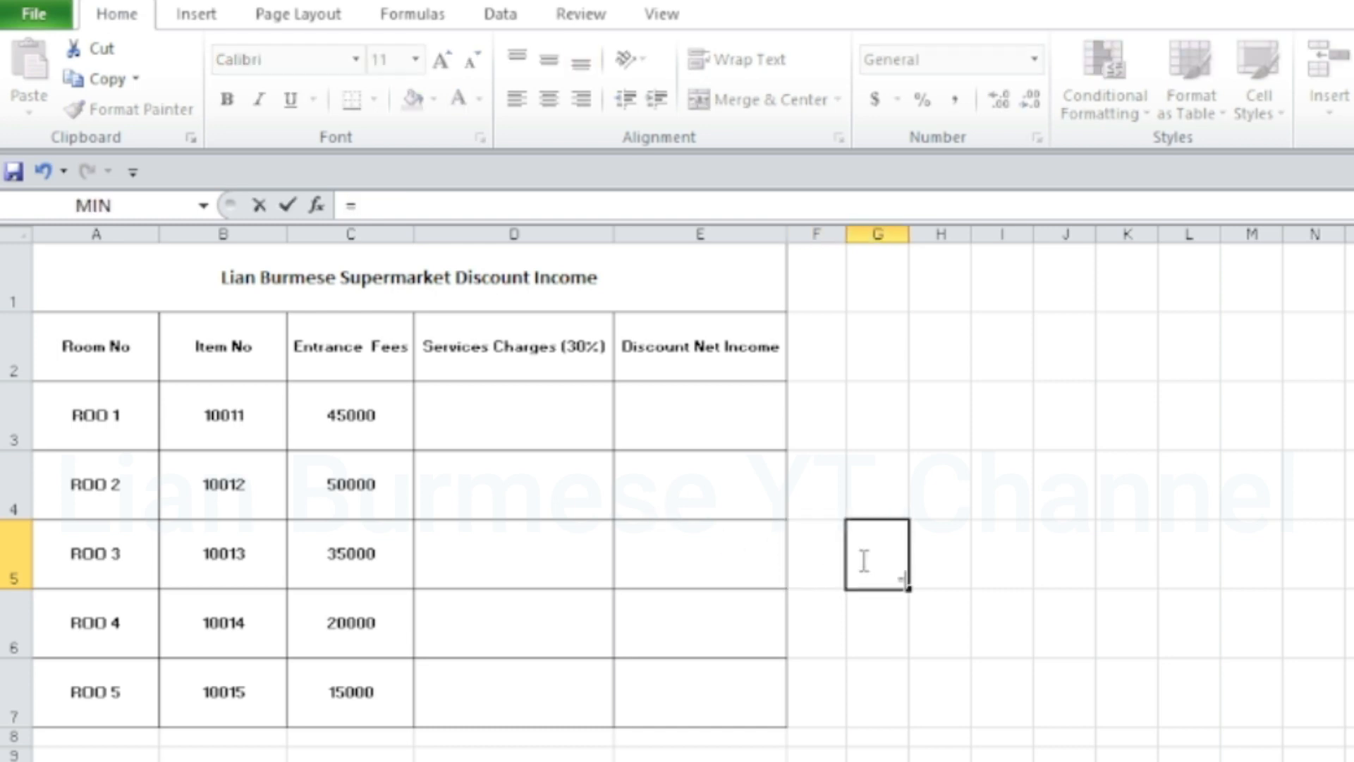
text(10000)
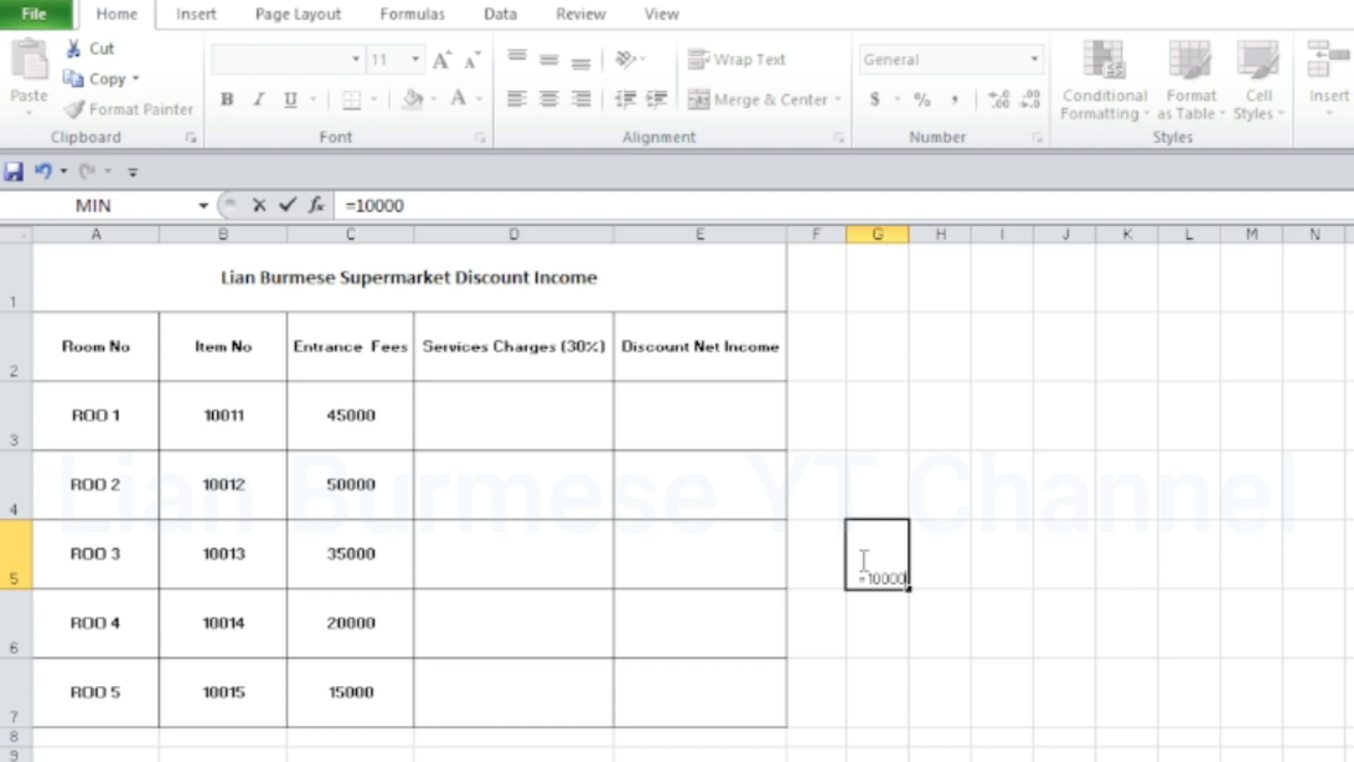
text(*)
text(.3)
key(Return)
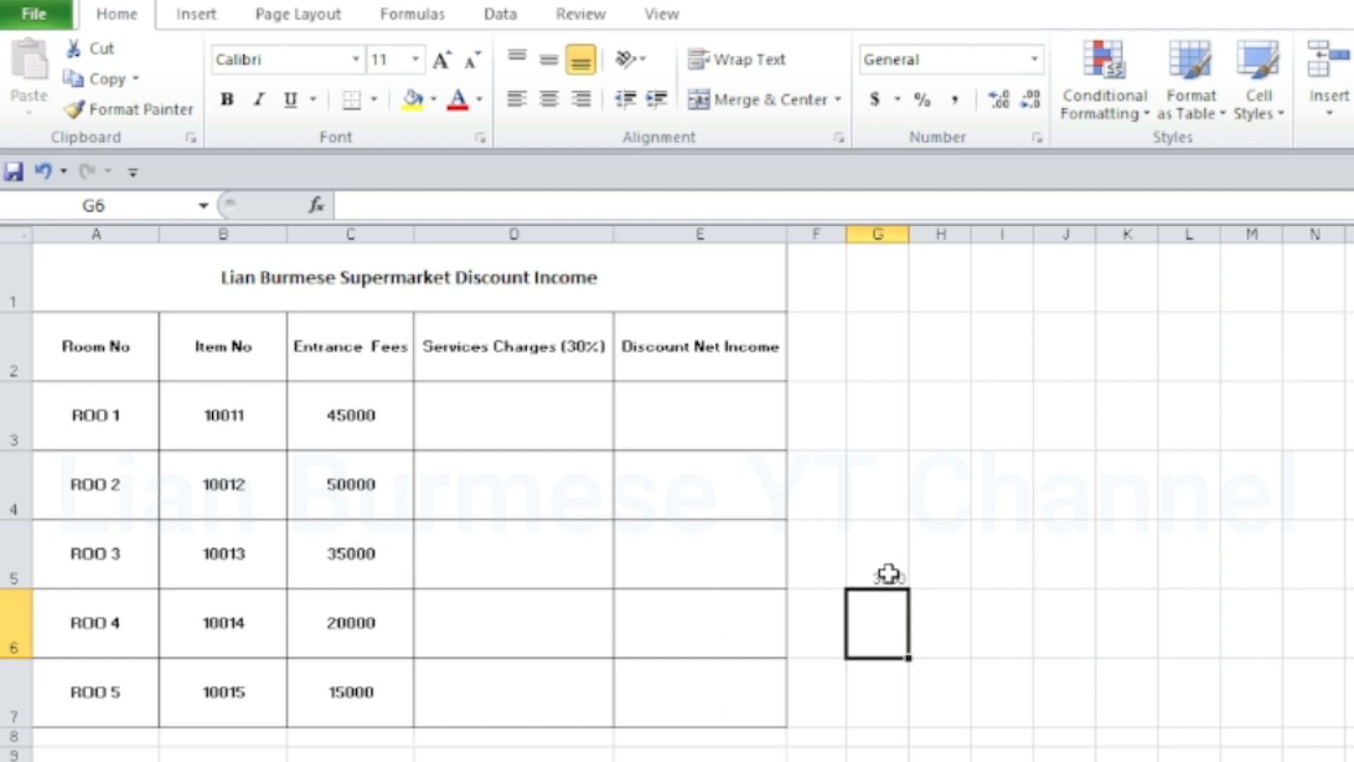
Calculate the same share in cell G5 with the formula =10000*30%, and clear the cell
click(889, 572)
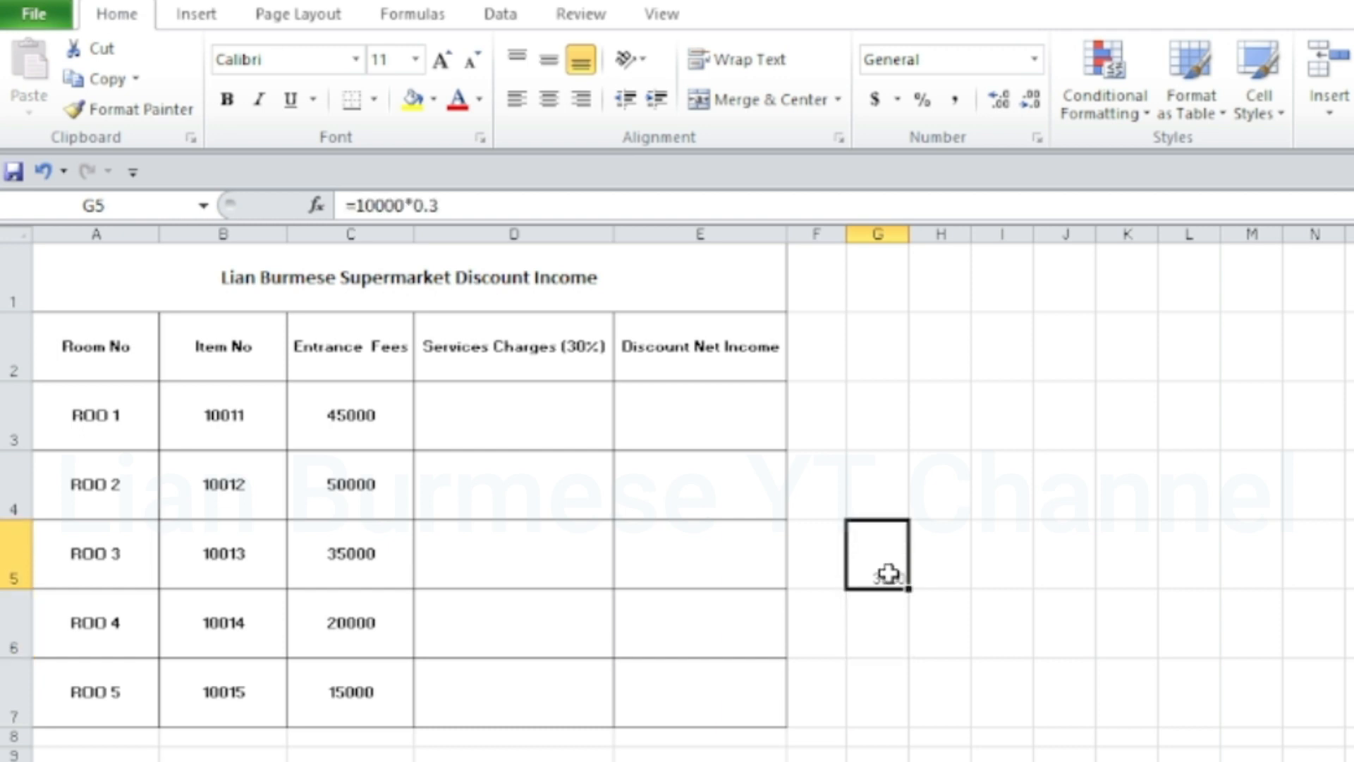
text(=)
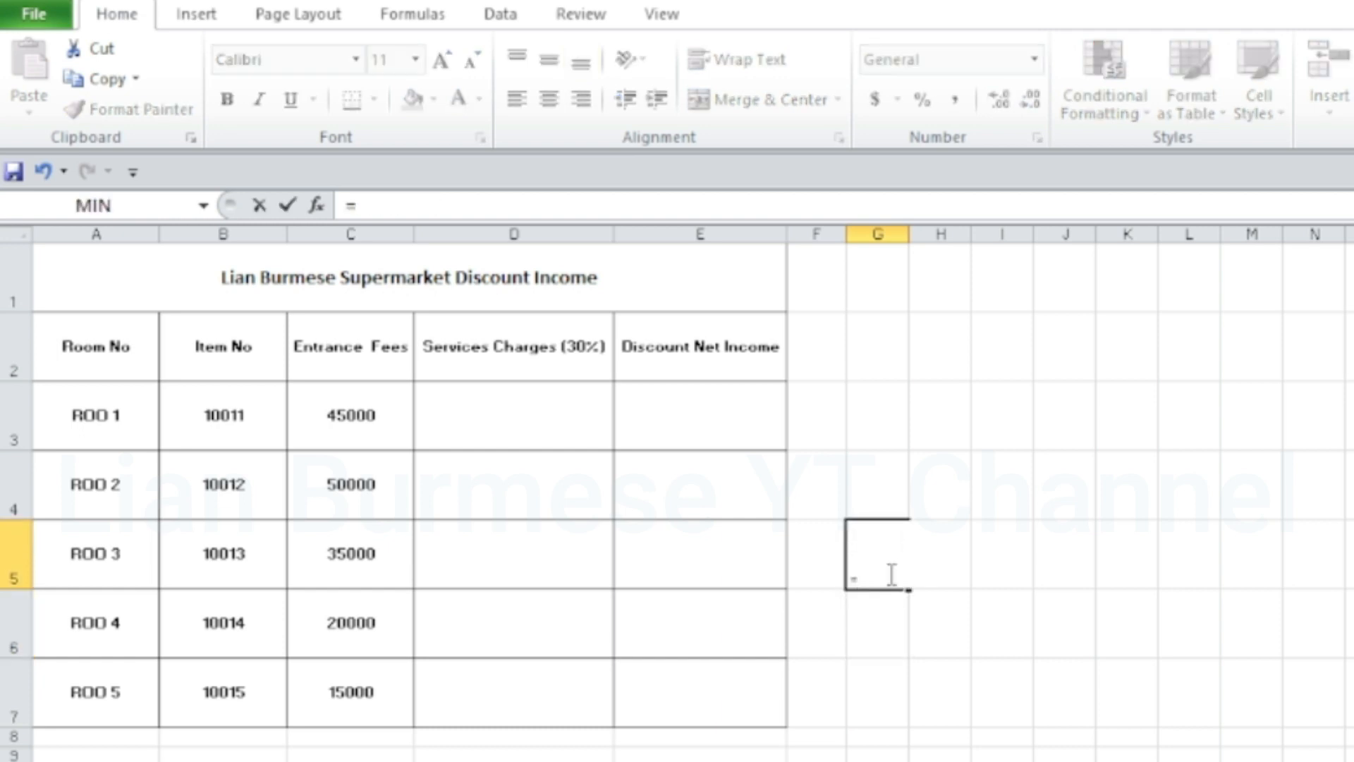
text(10)
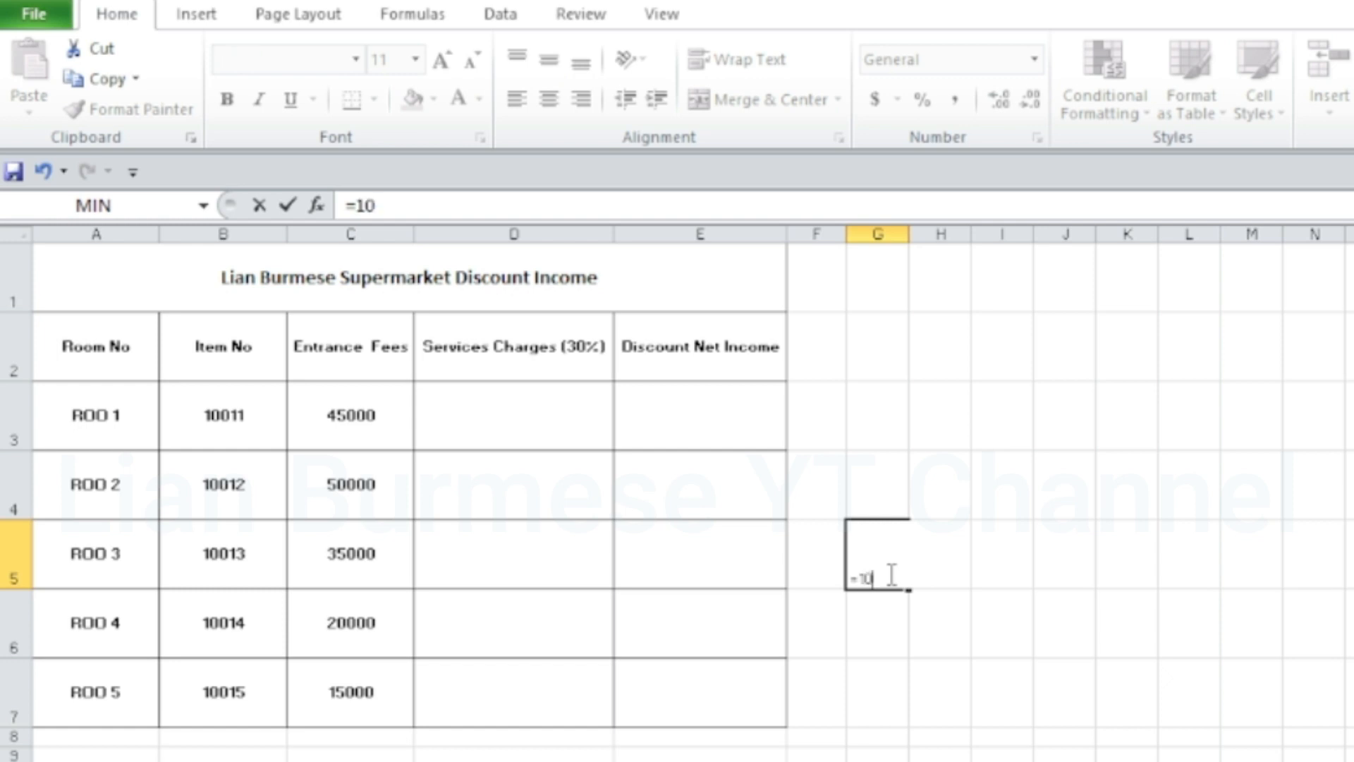
text(000)
text(*30)
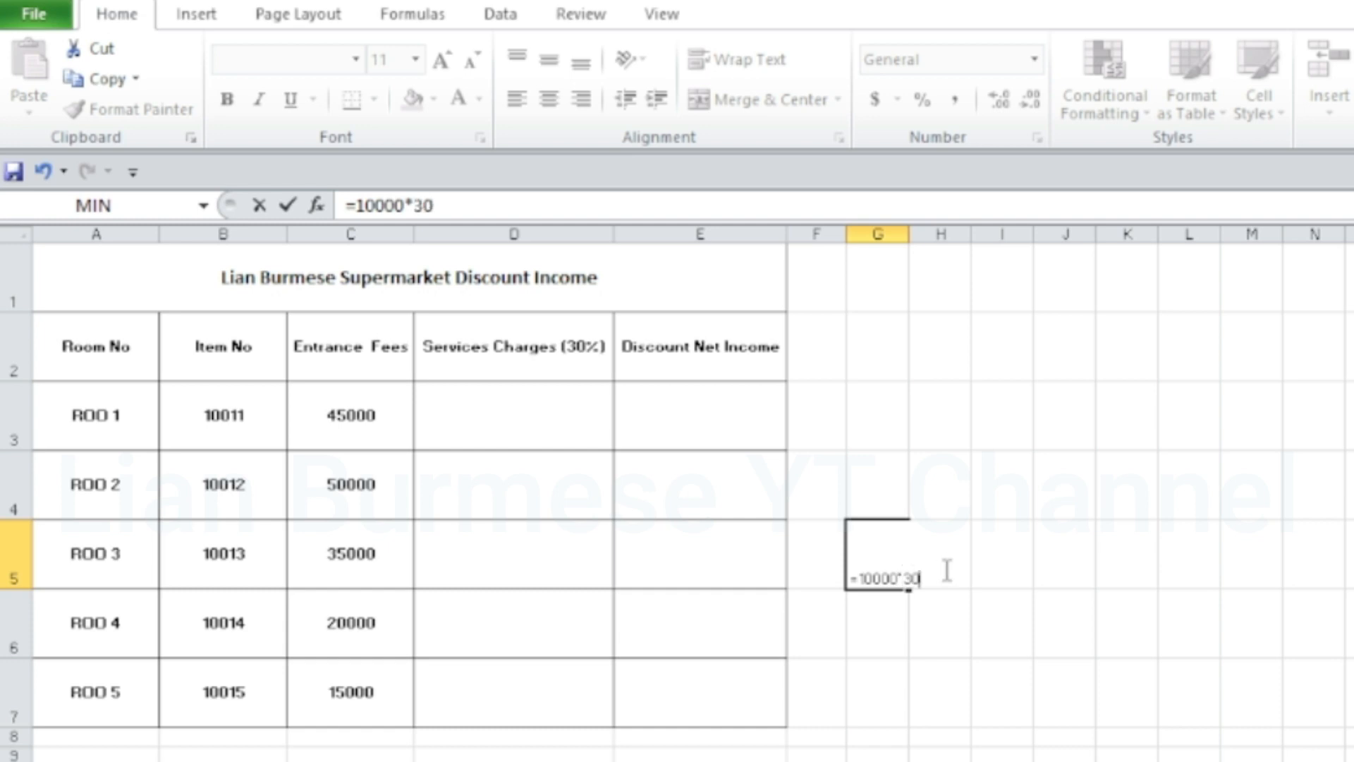
text(%)
key(Return)
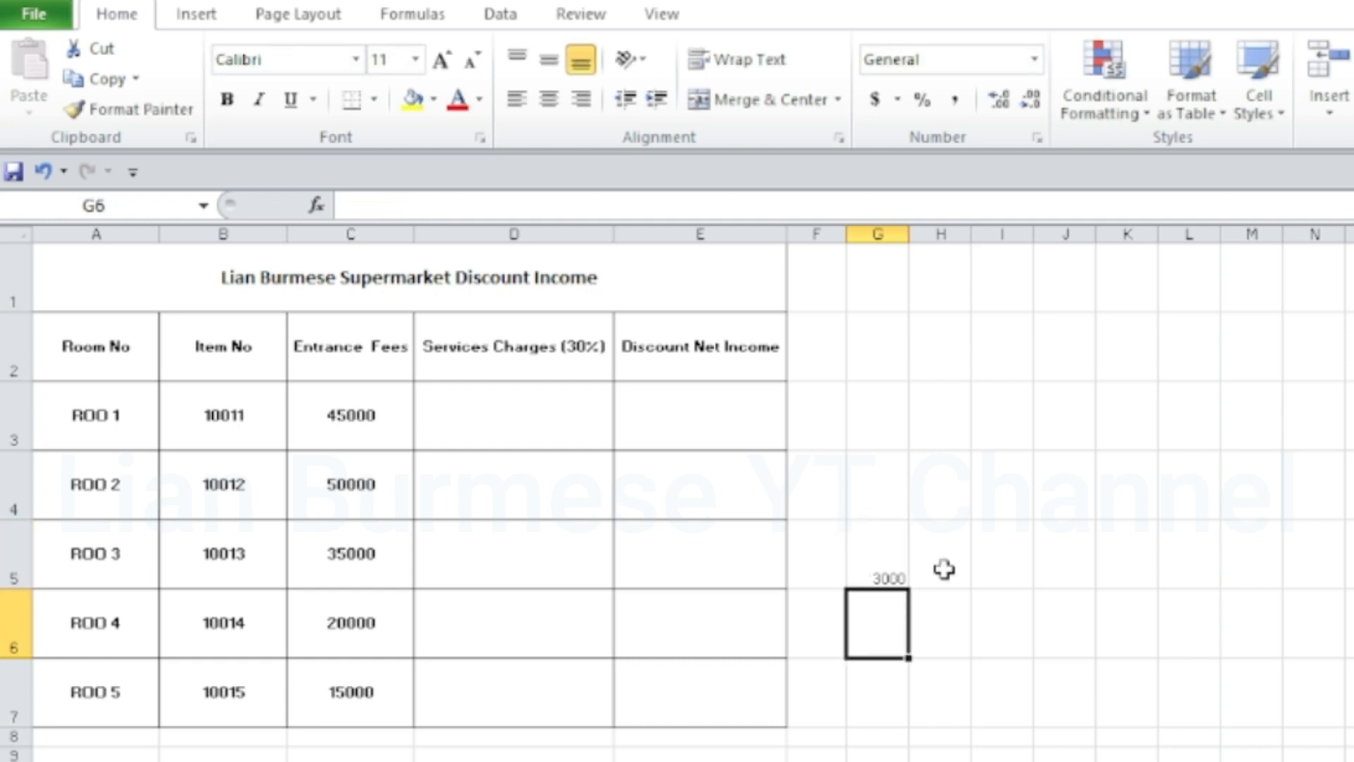
click(892, 573)
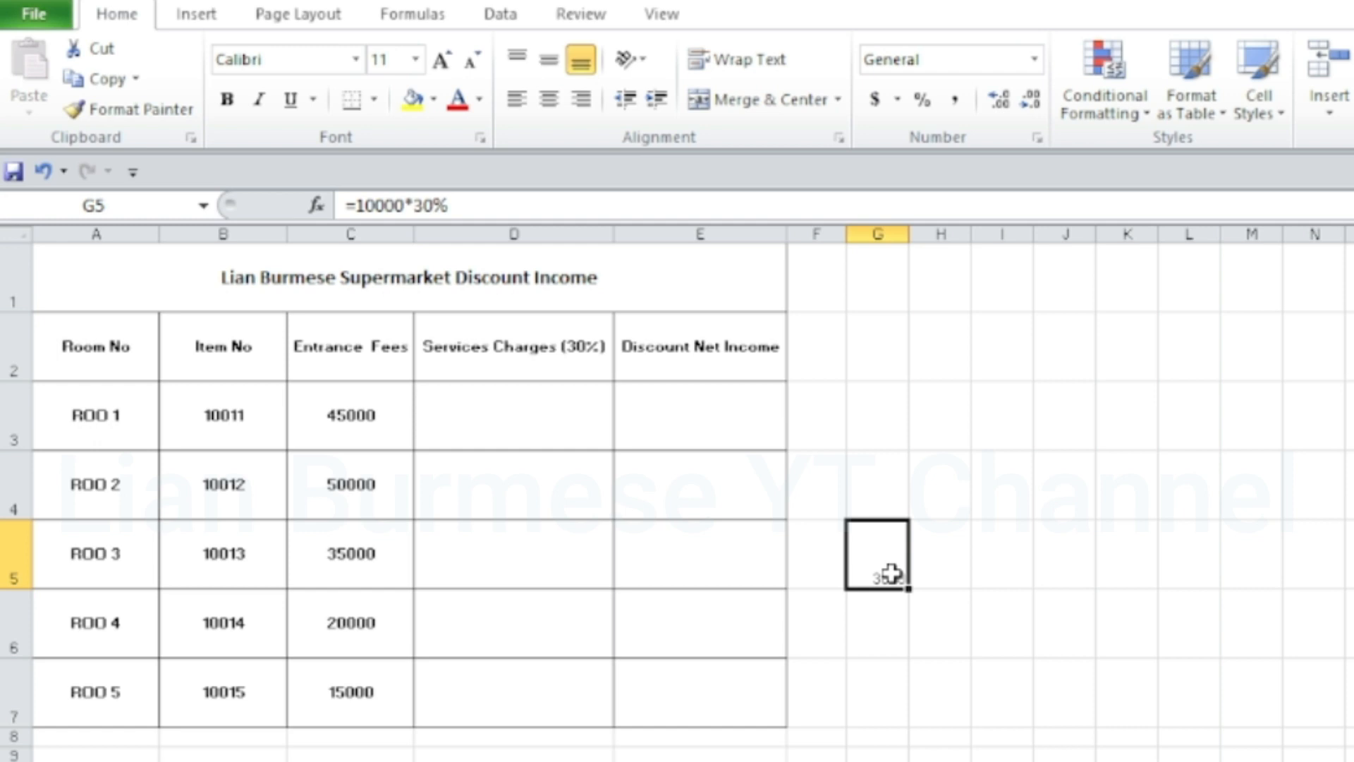
key(Delete)
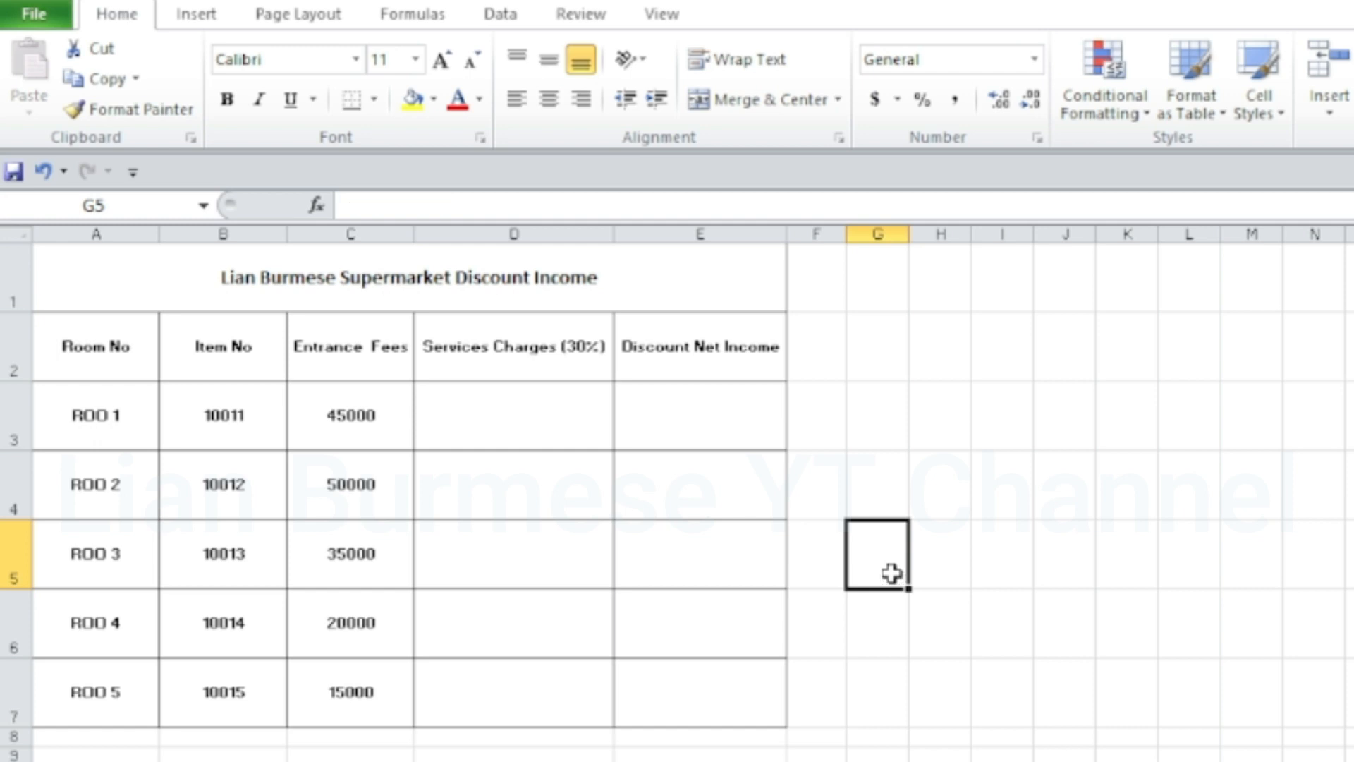
click(513, 437)
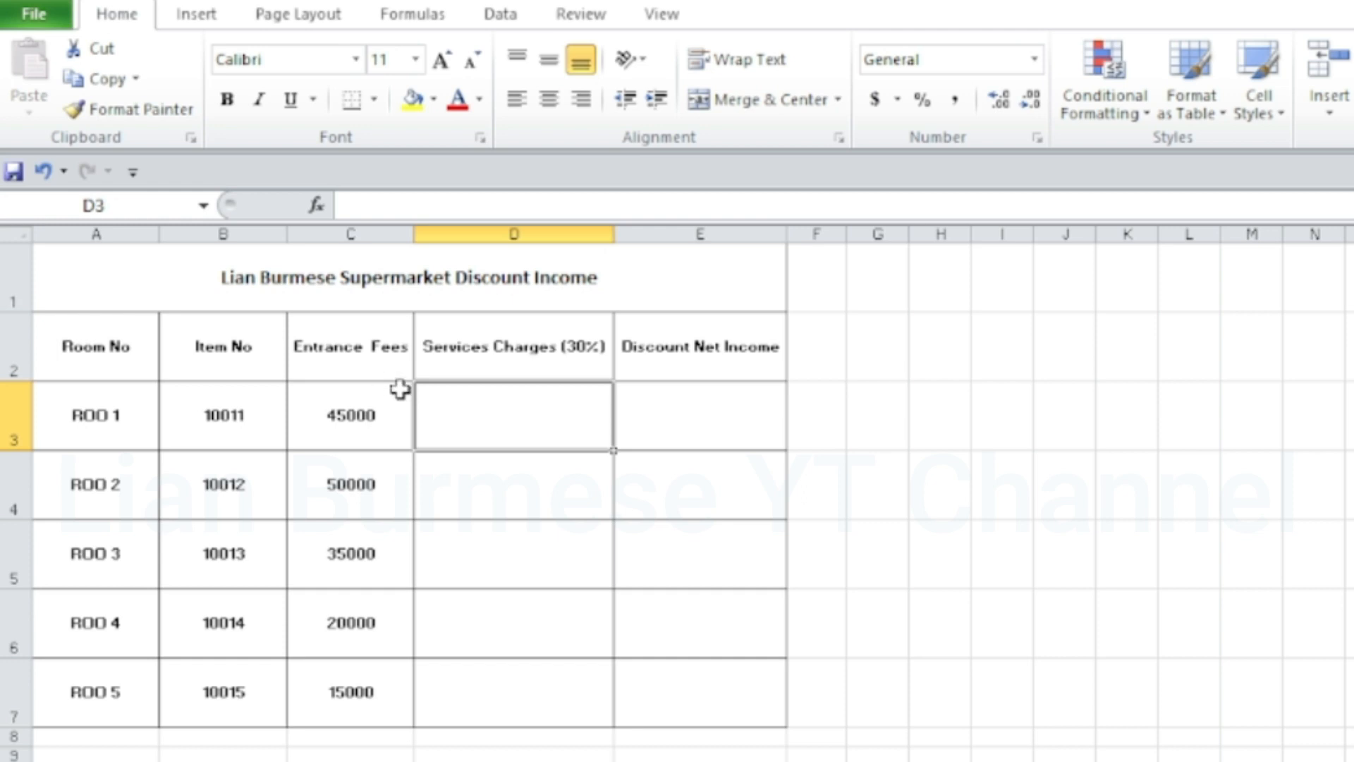
click(589, 351)
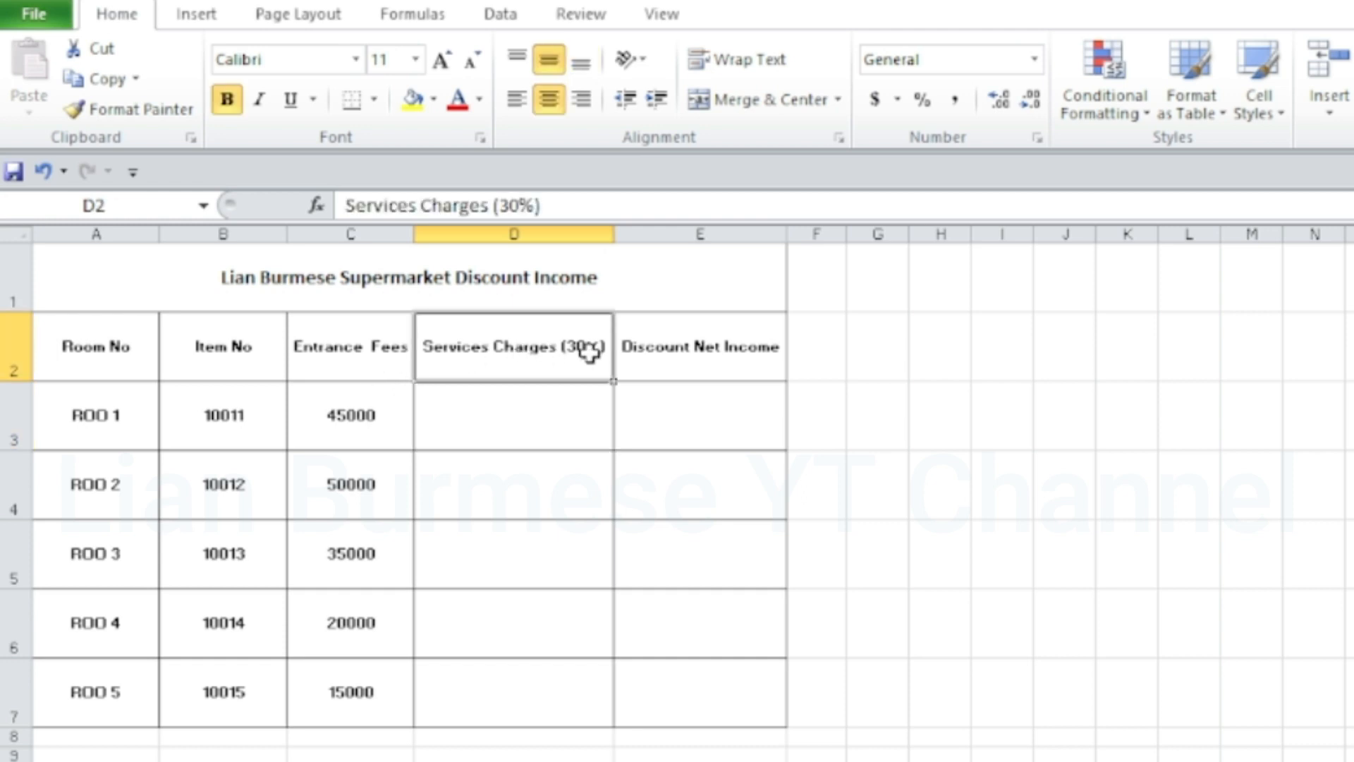
click(681, 396)
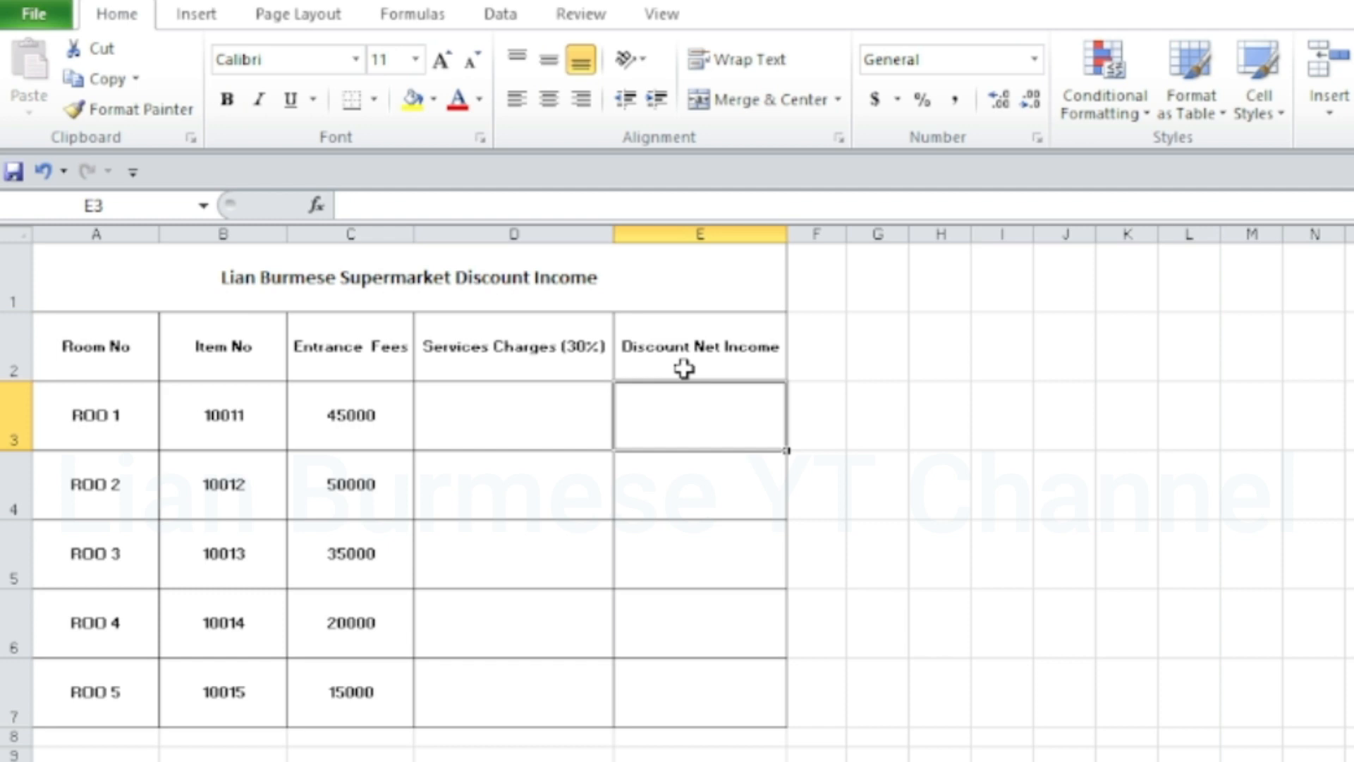
click(544, 402)
click(232, 423)
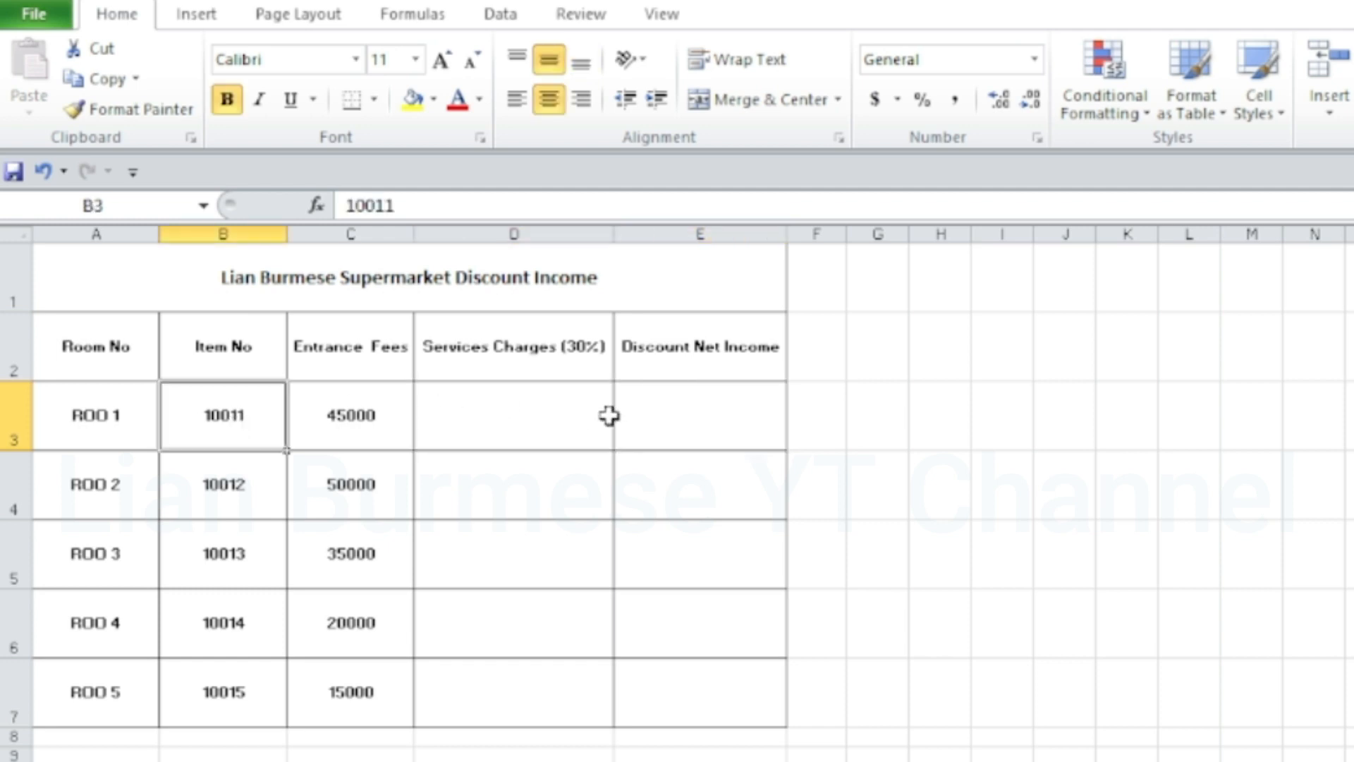
Enter the formula =C3*30% in cell D3 to calculate the services charge for ROO 1
click(556, 417)
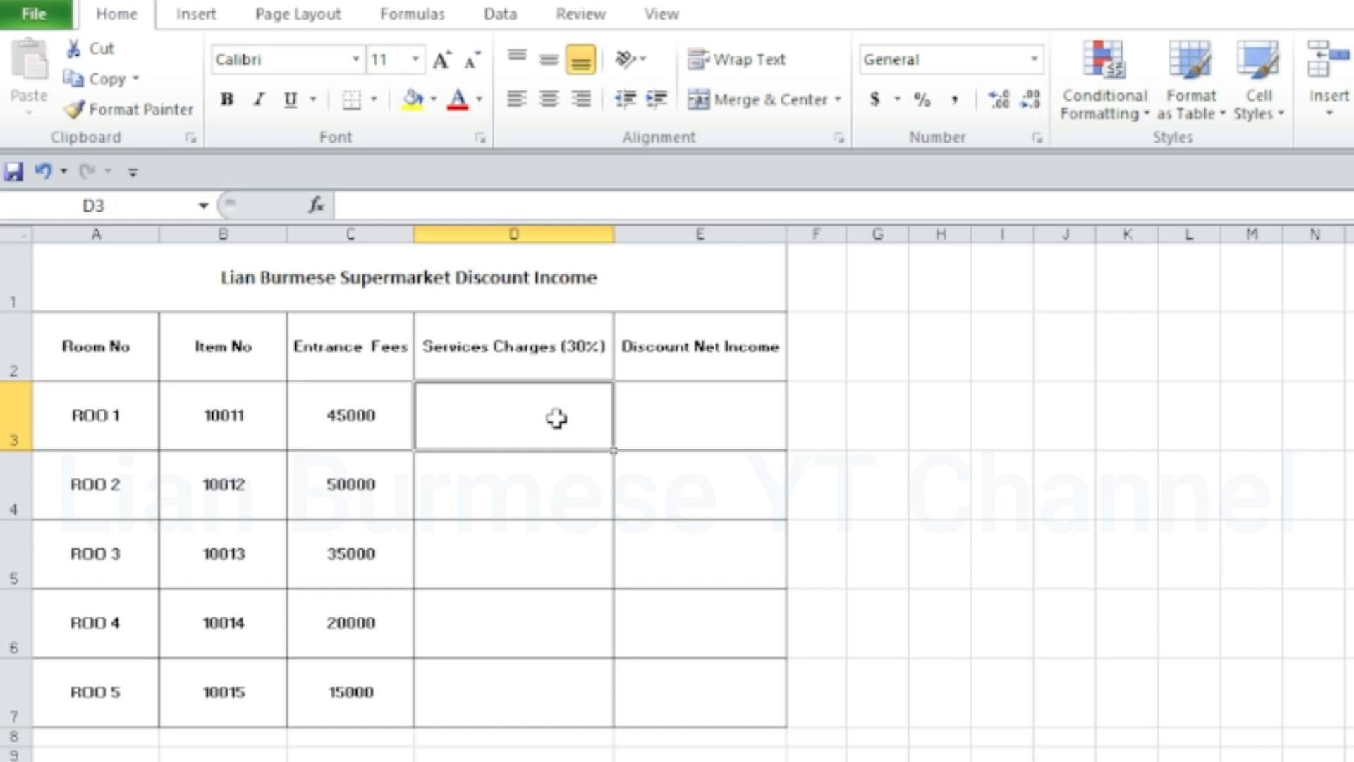
text(=)
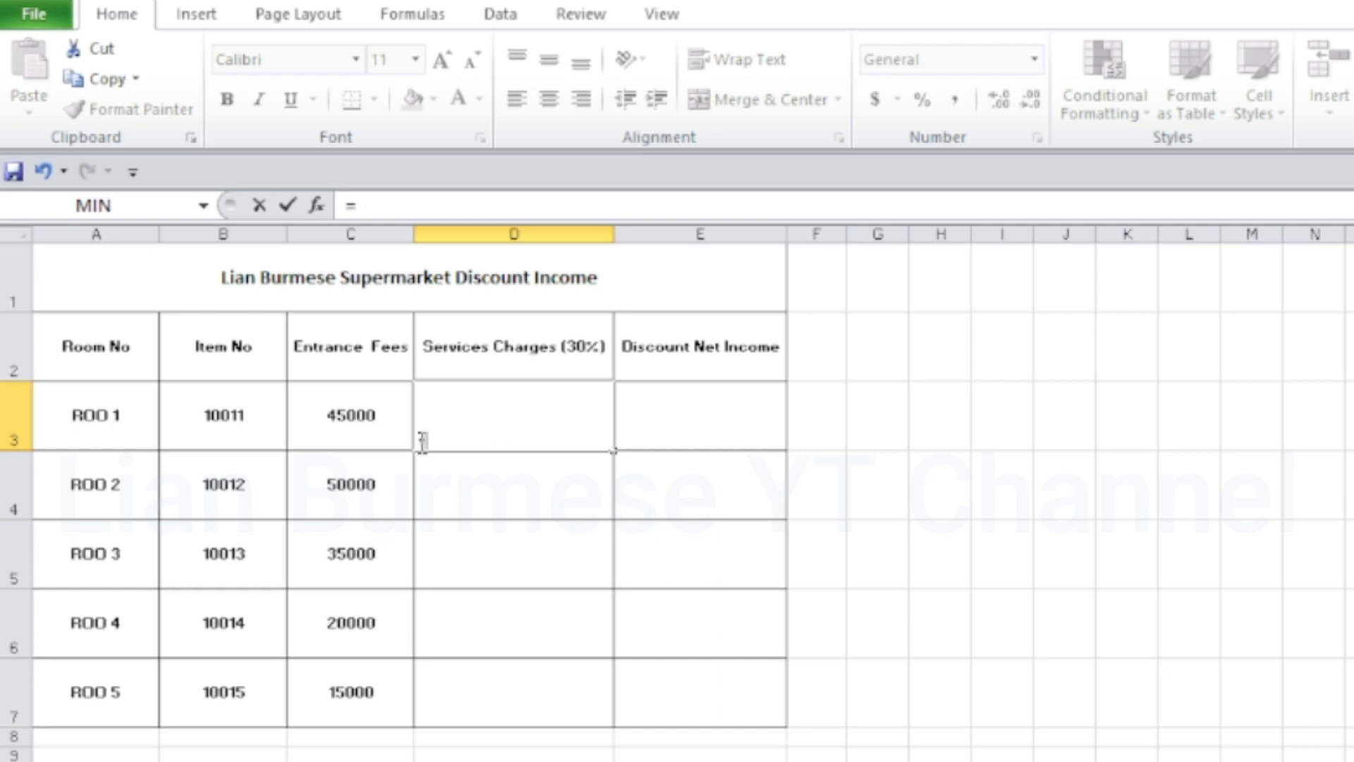
click(346, 421)
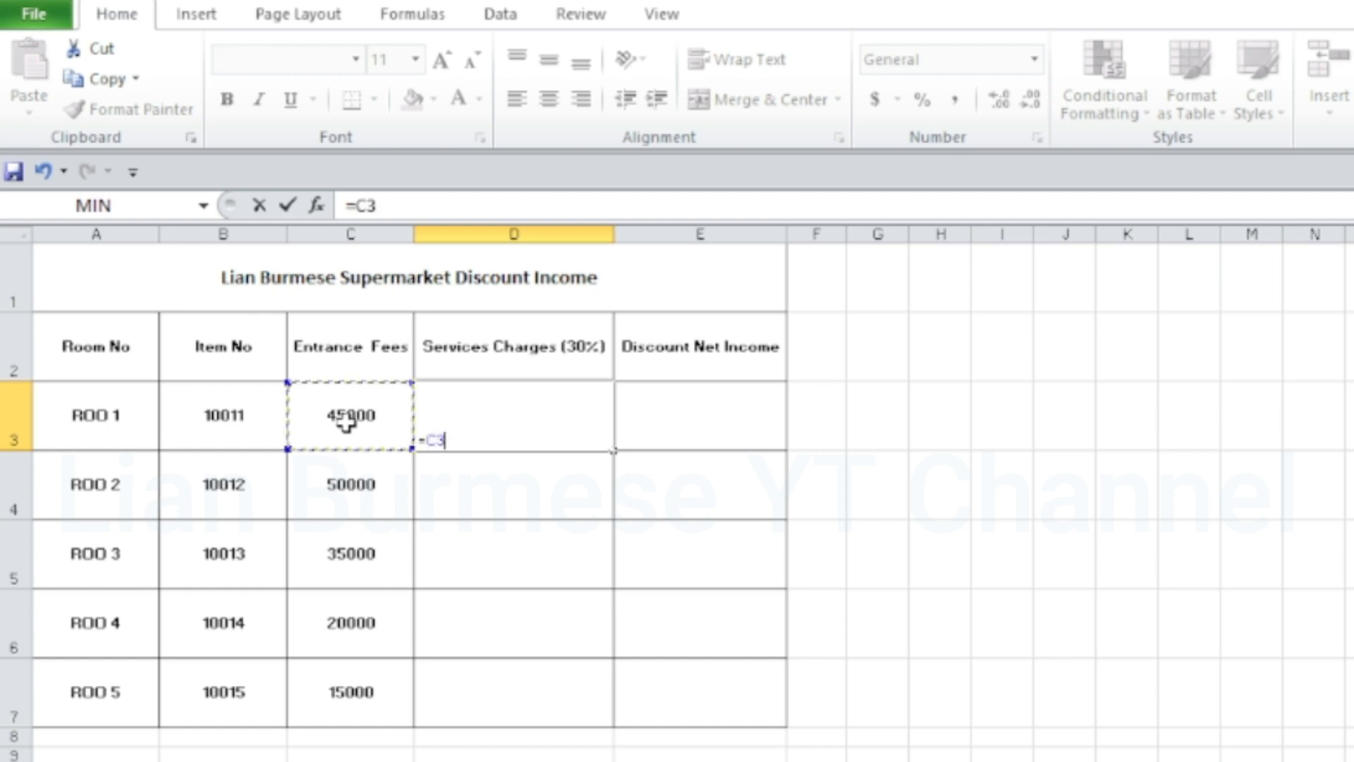
text(*30)
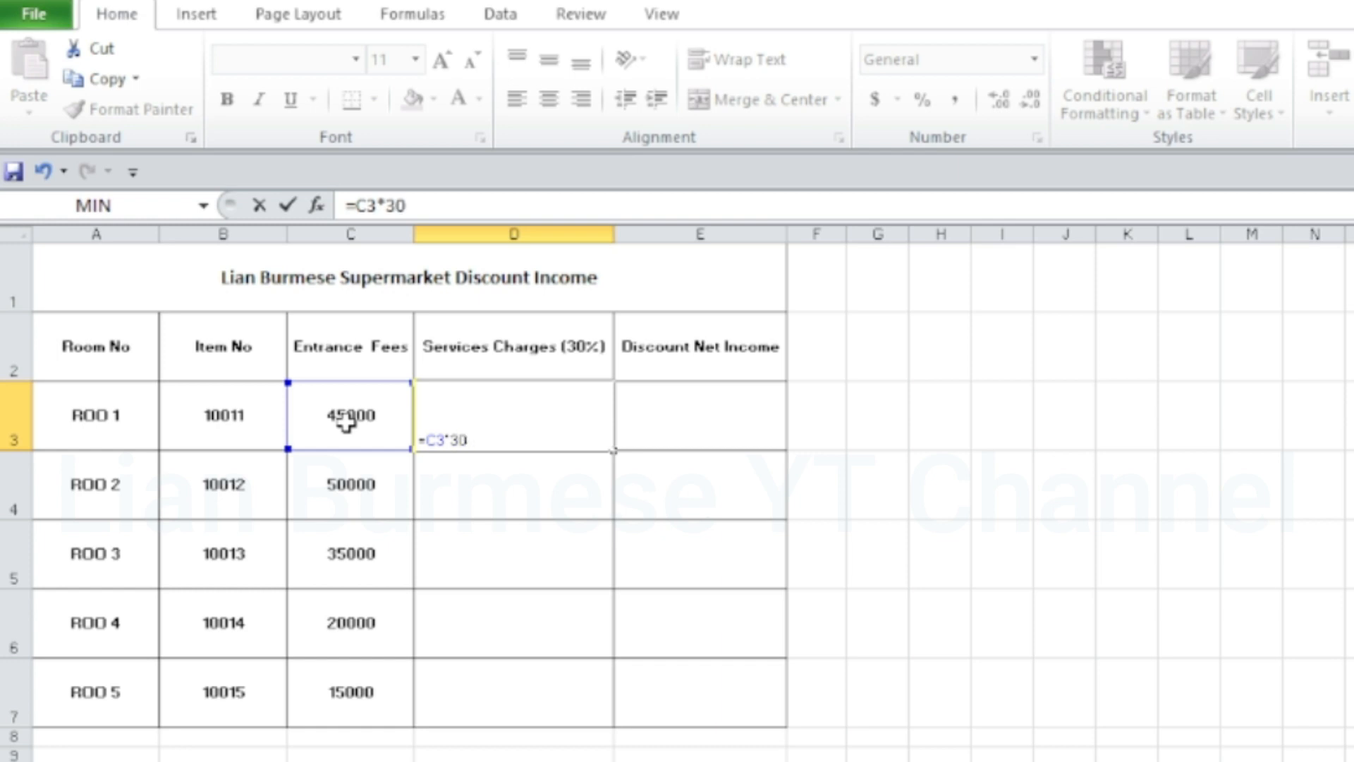
text(%)
key(Return)
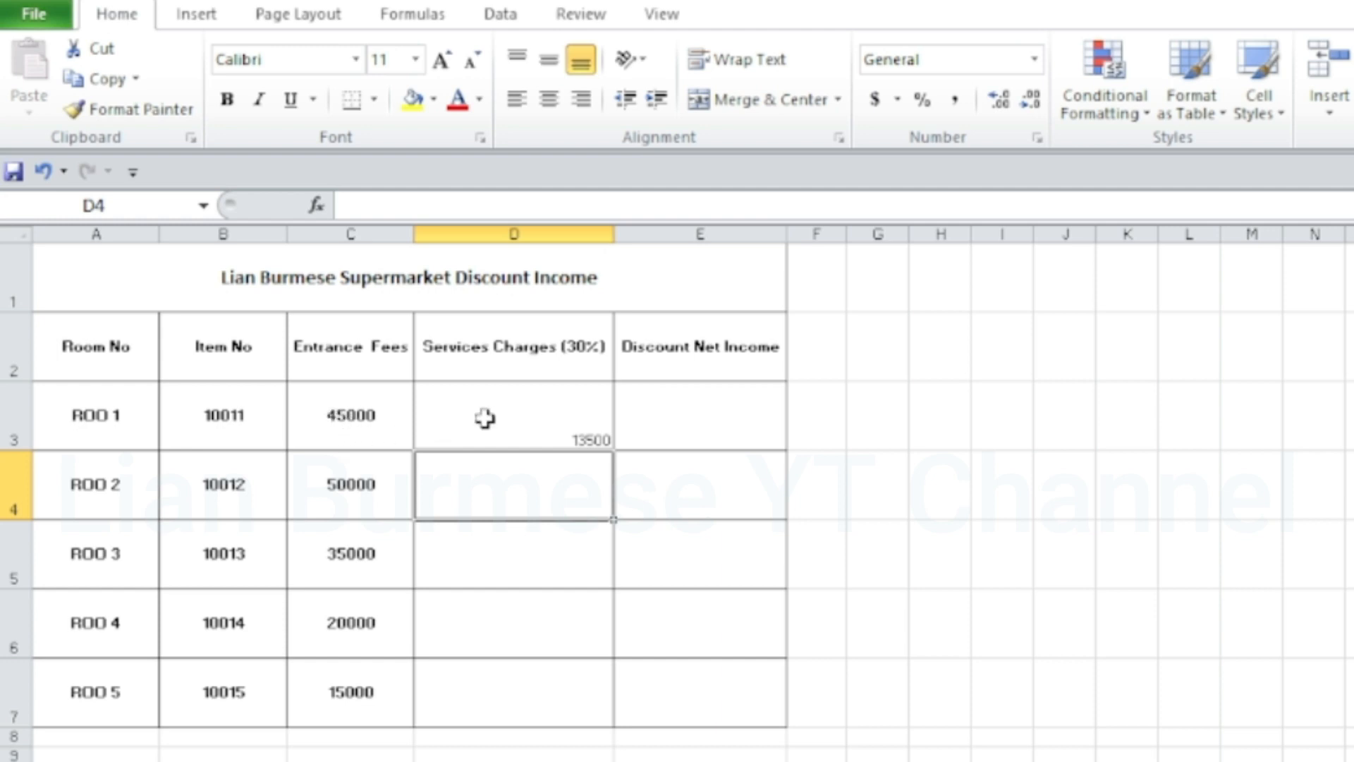
click(535, 426)
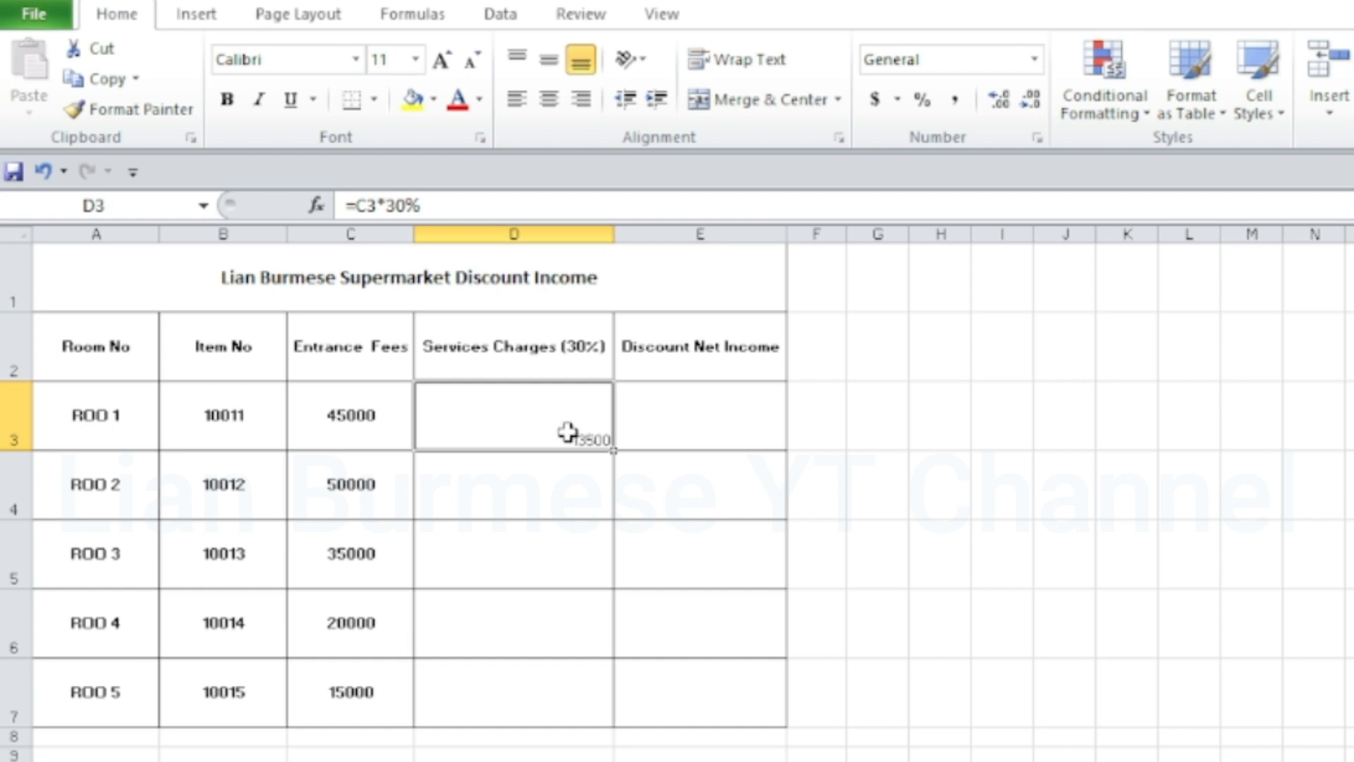
click(376, 426)
click(455, 471)
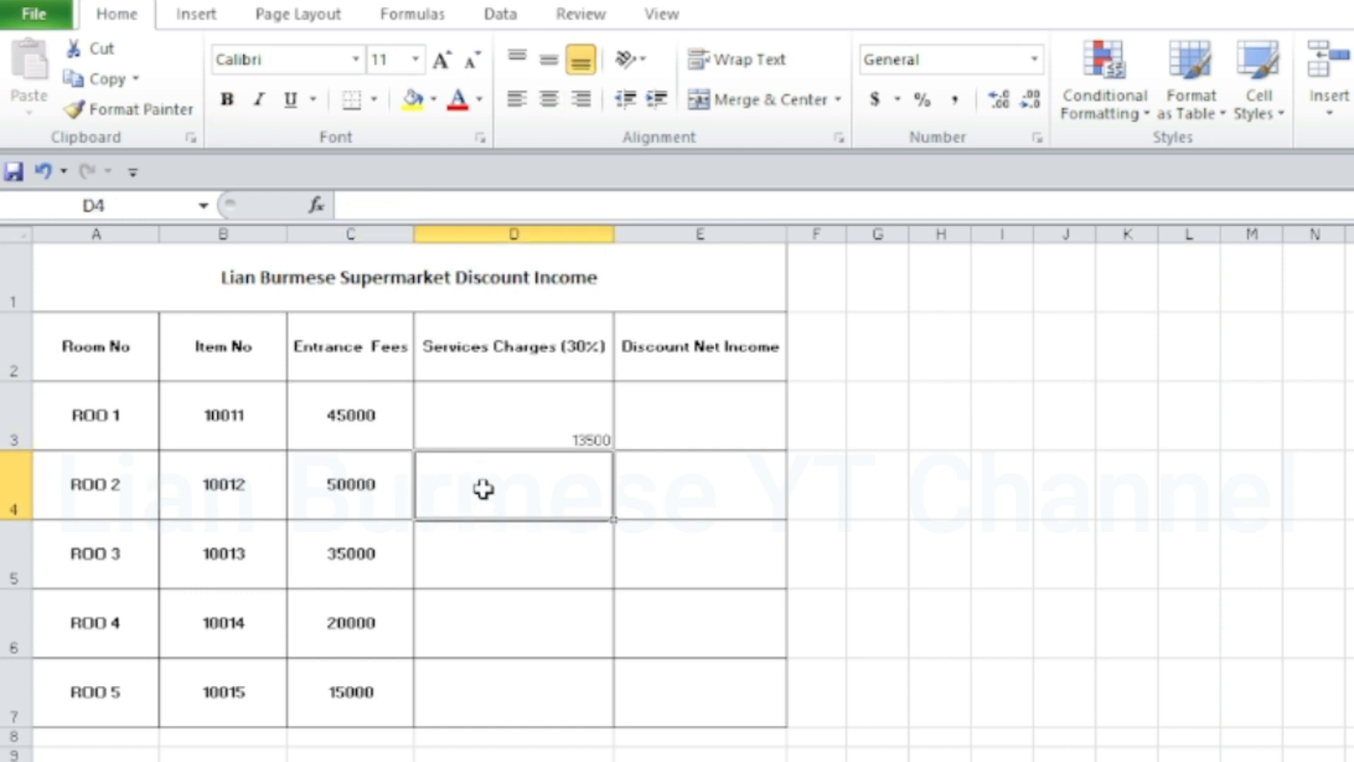
click(543, 426)
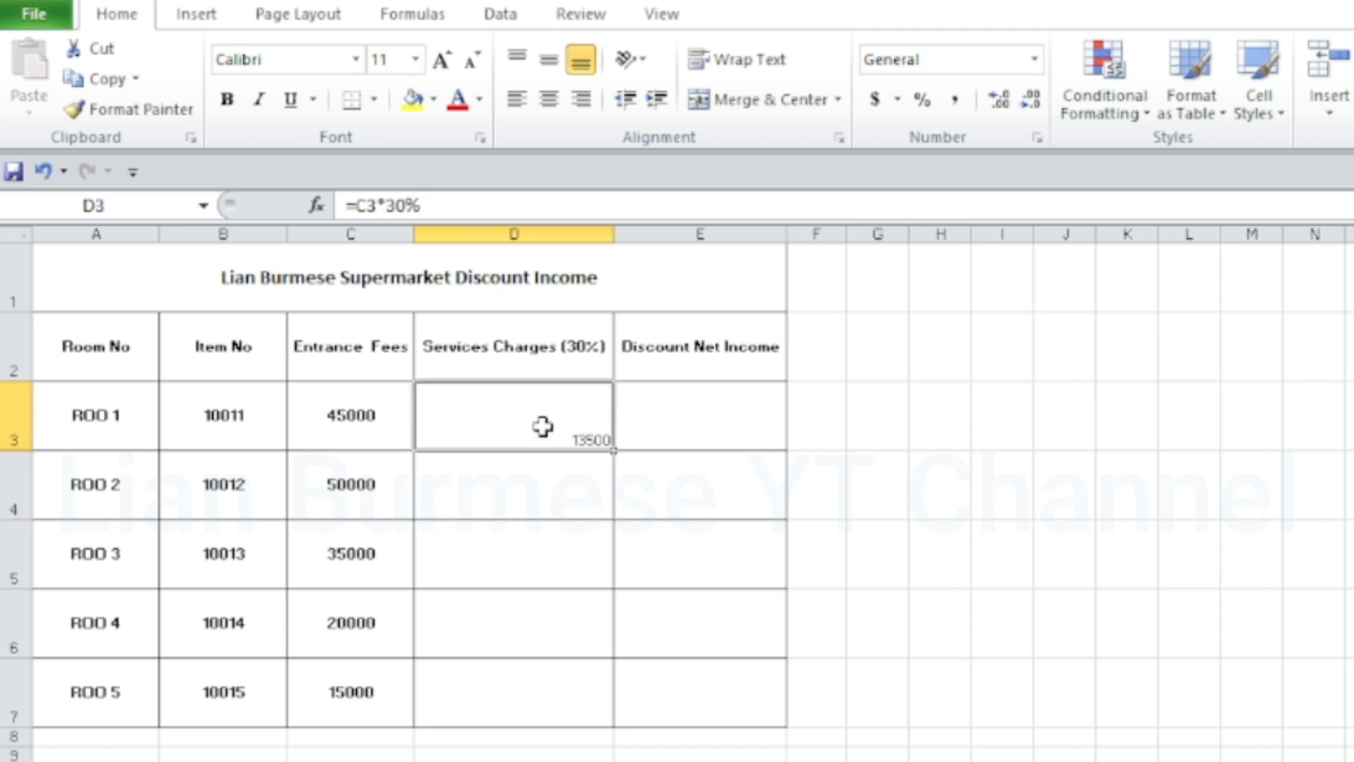
Enter the formula =C4*0.3 in cell D4 to calculate the services charge for ROO 2
click(538, 478)
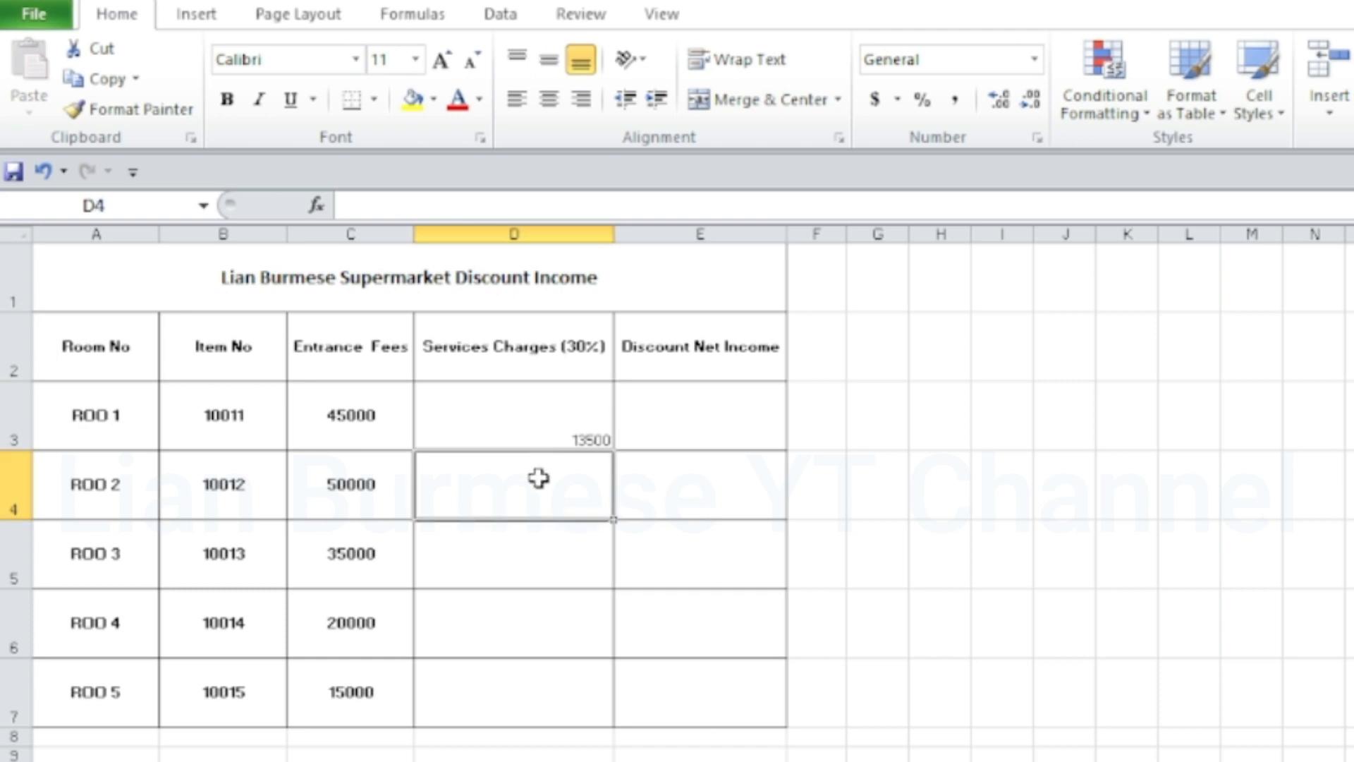
text(=)
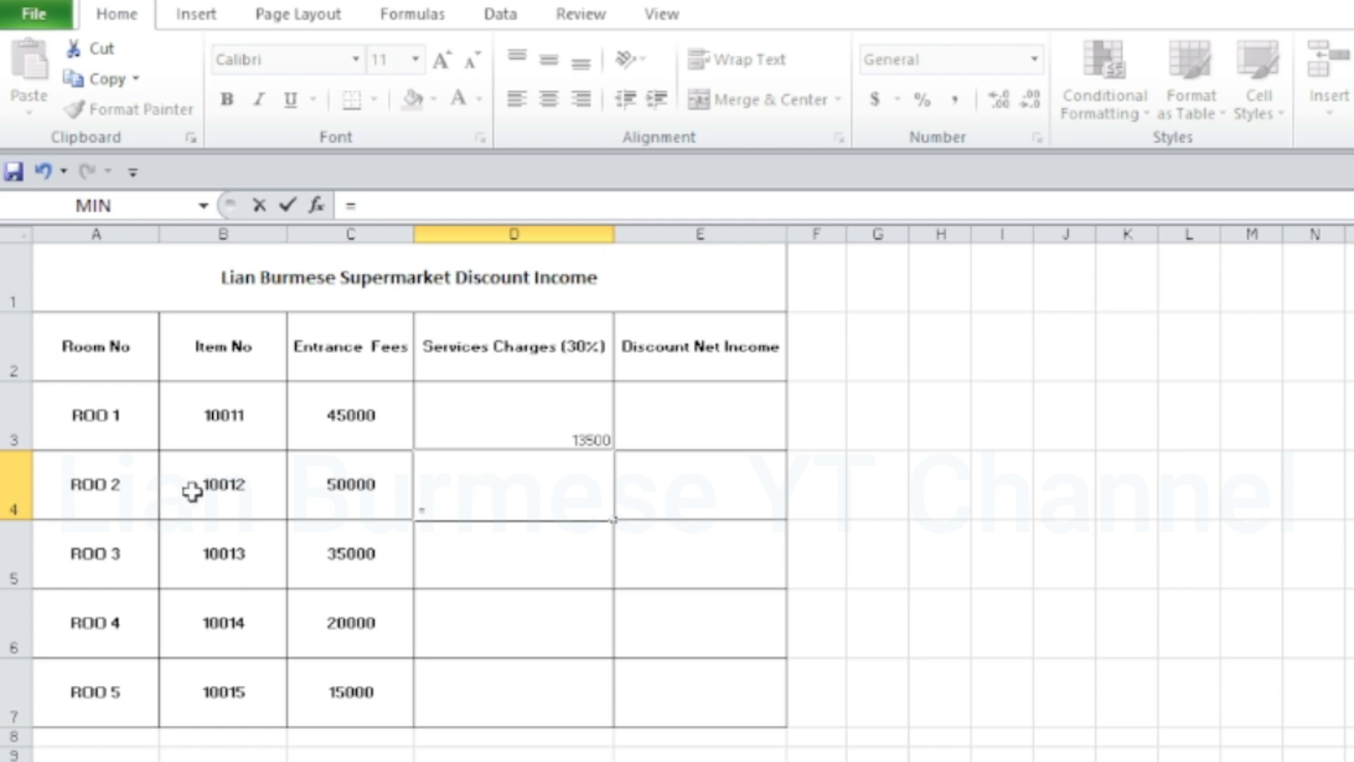
click(374, 480)
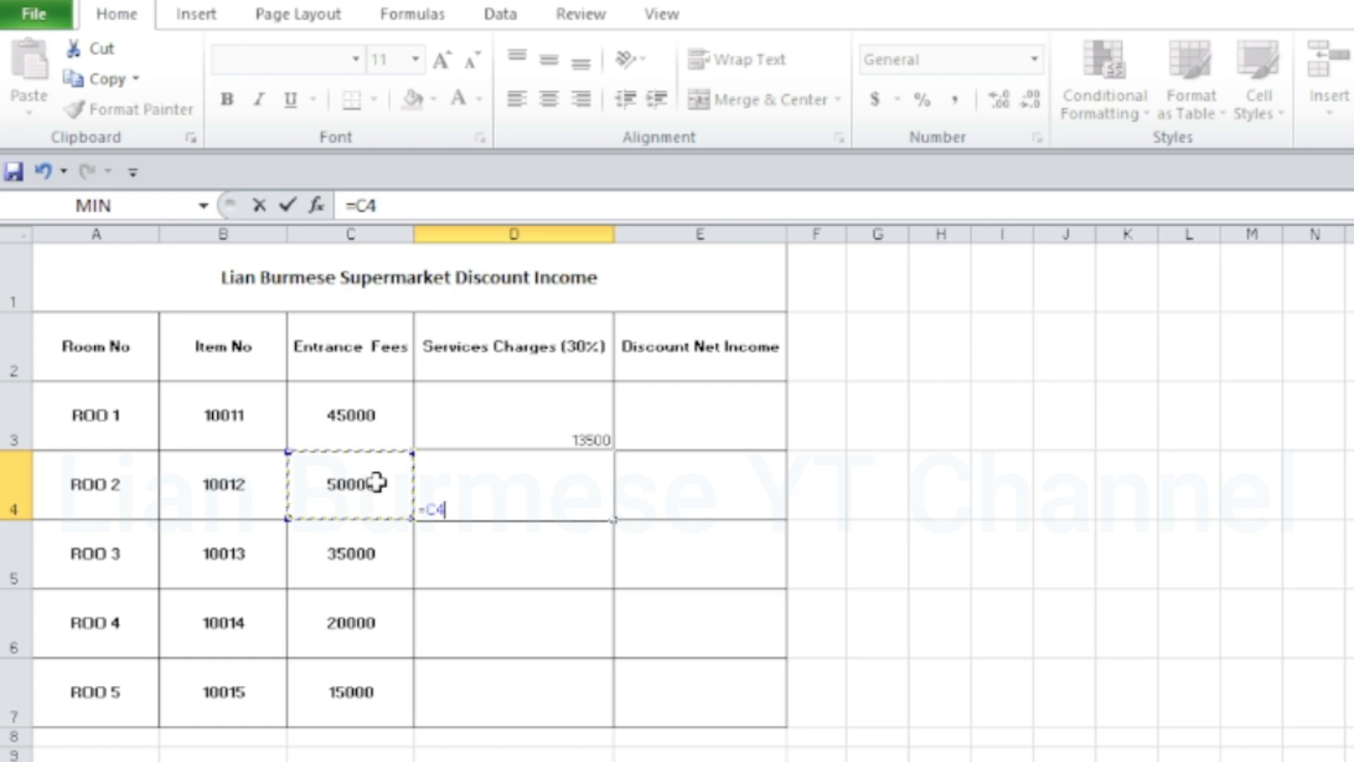
text(*)
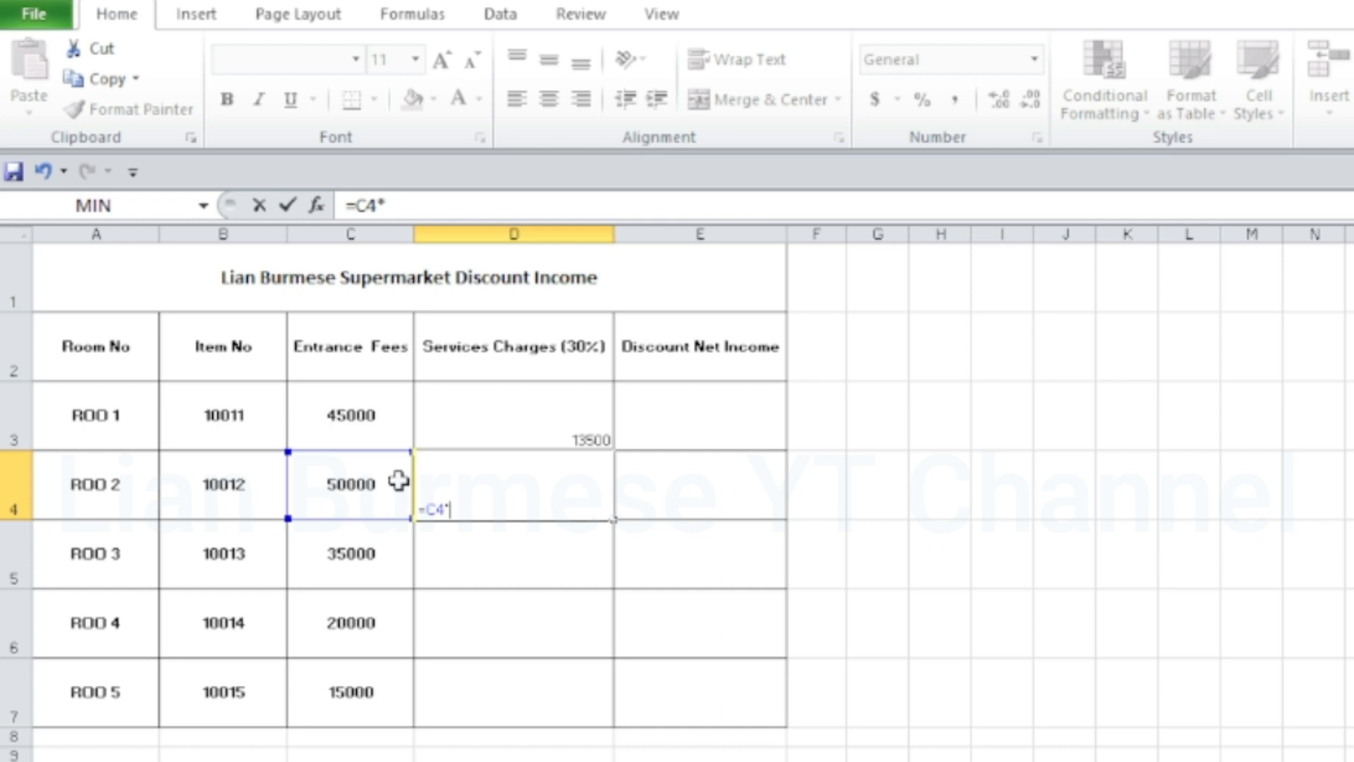
text(.3)
key(Return)
Fill the services charge formula from cell D4 down through D7
click(482, 469)
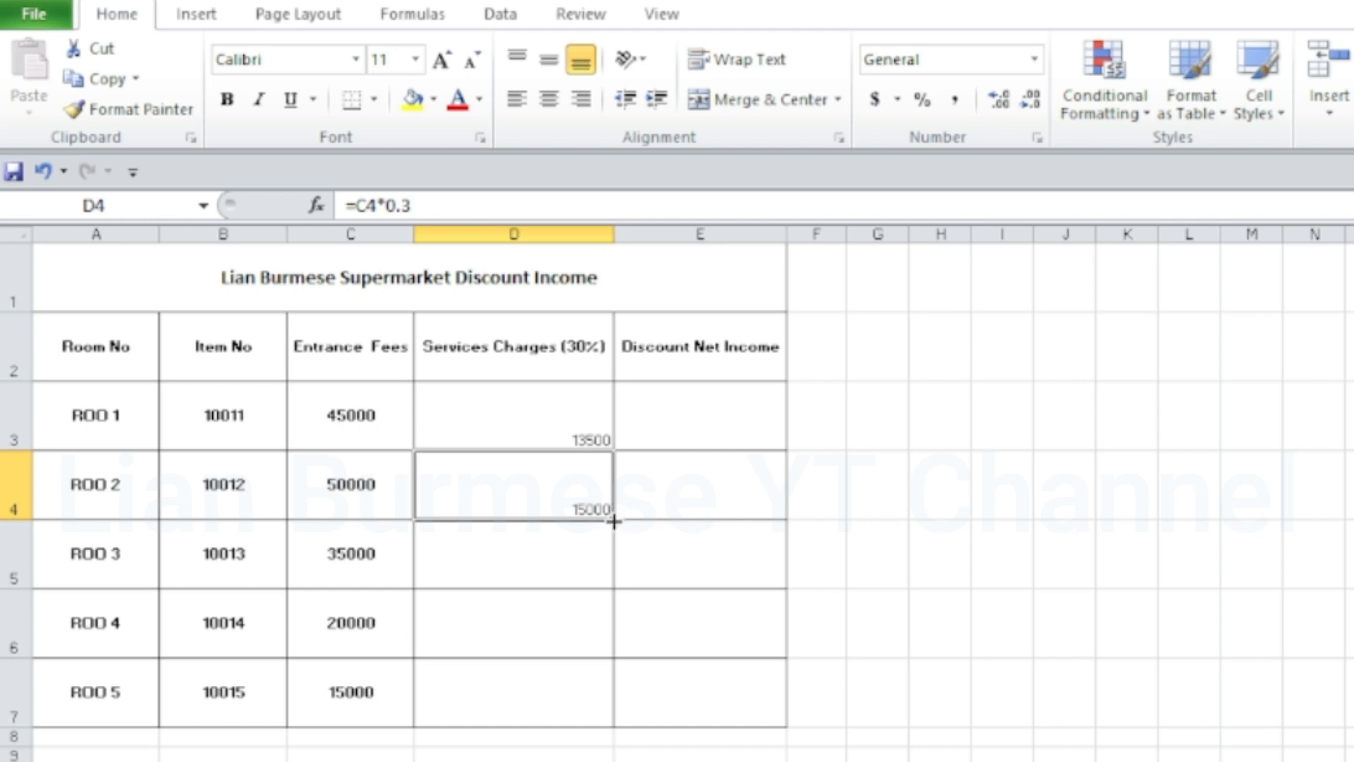
drag(614, 521, 623, 714)
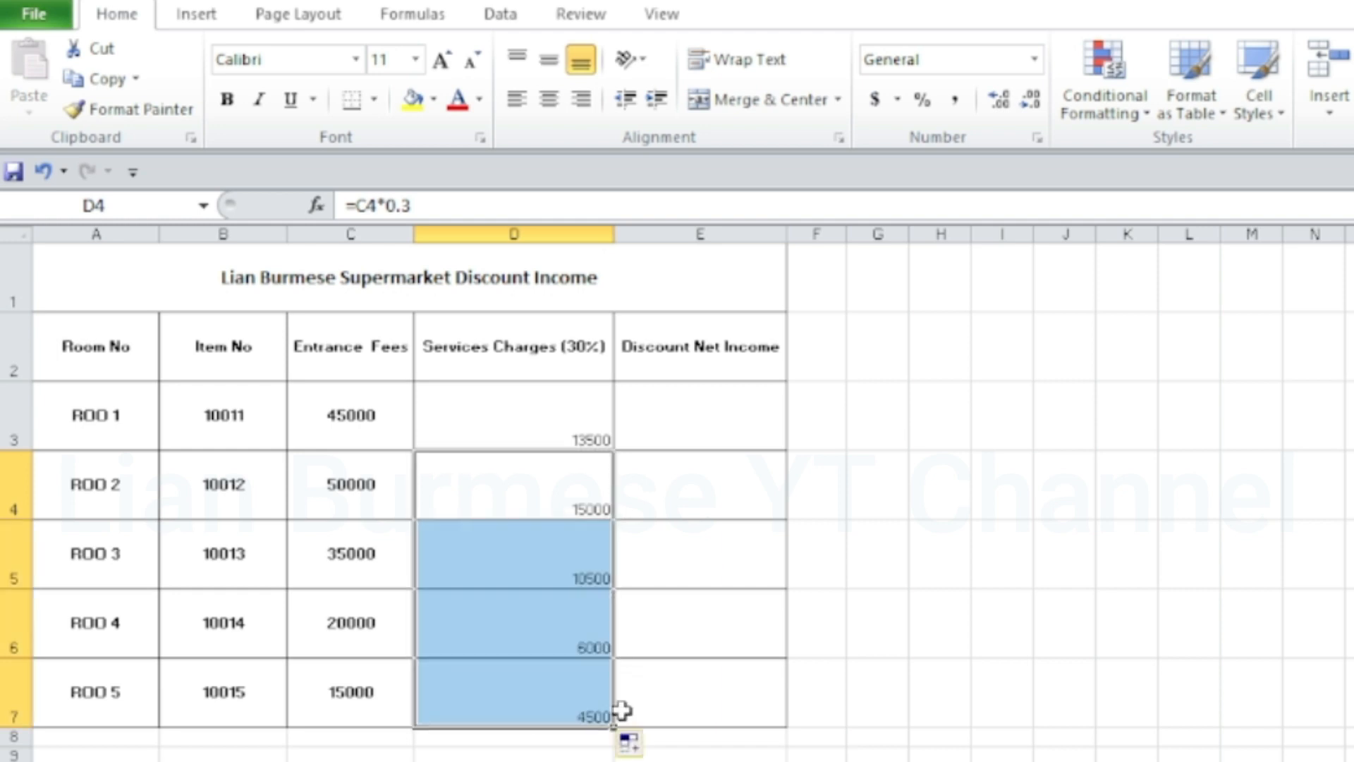
click(593, 599)
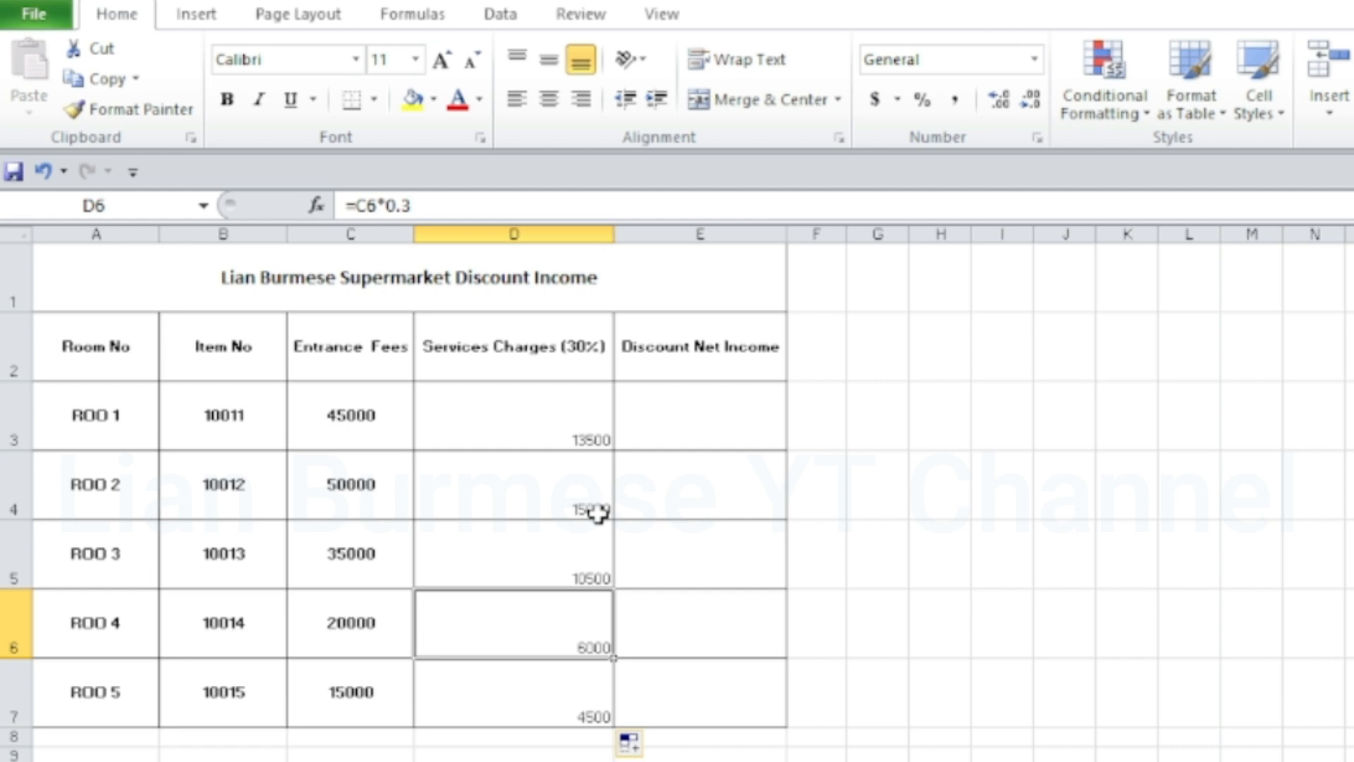
click(724, 439)
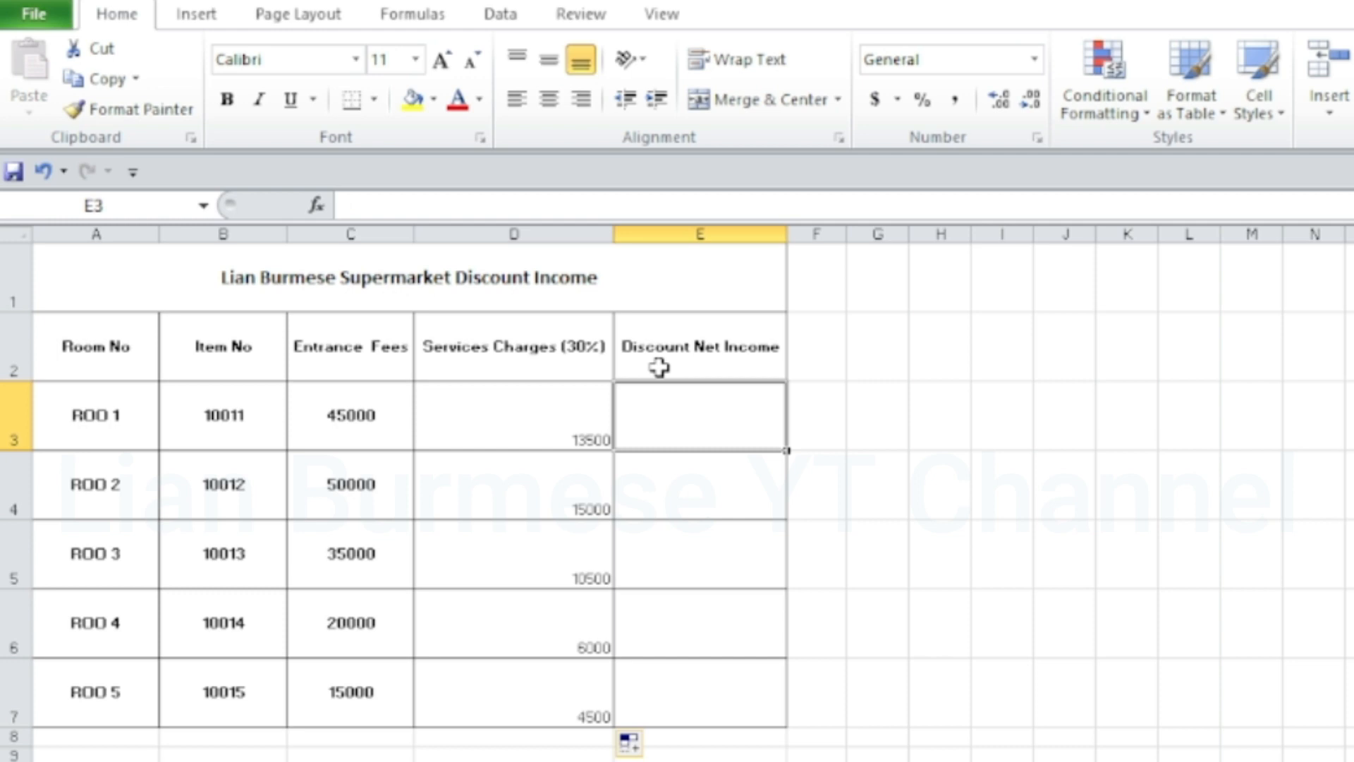
click(376, 422)
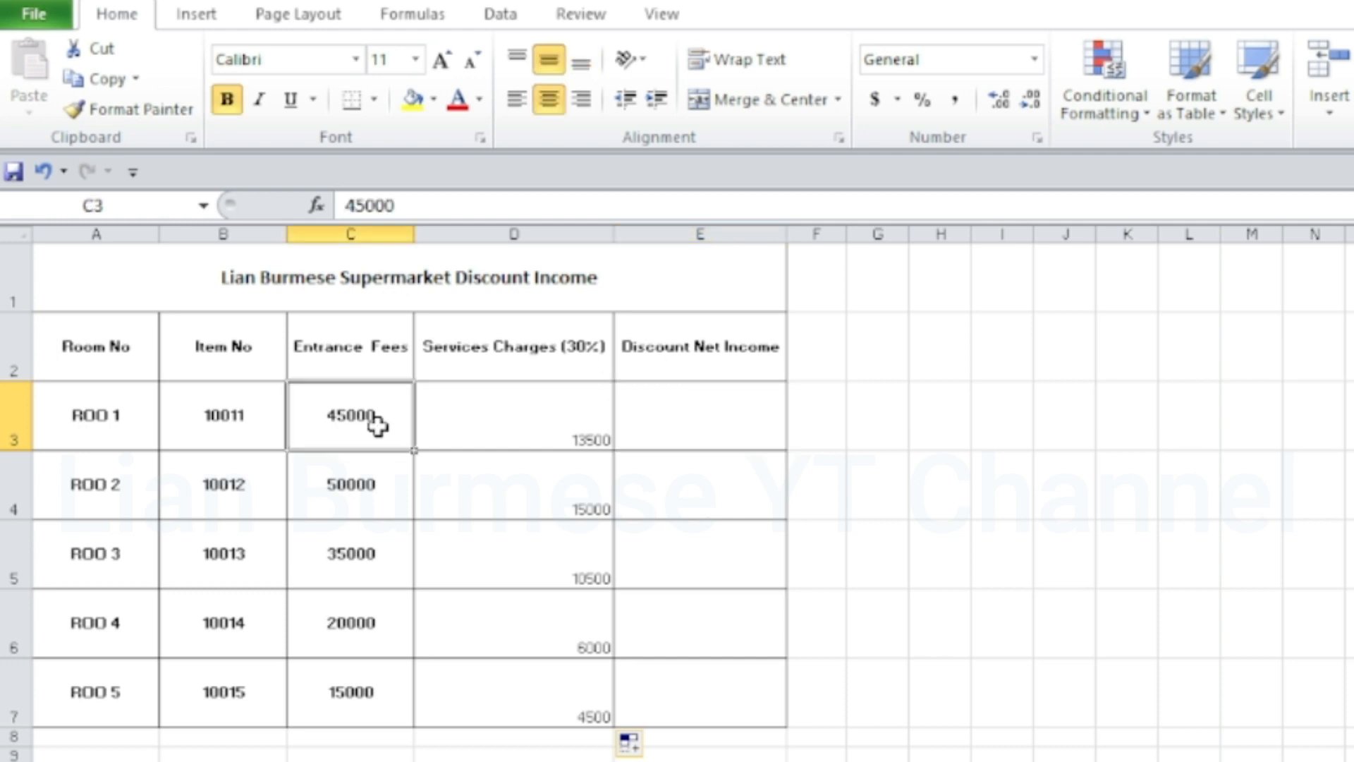
click(492, 431)
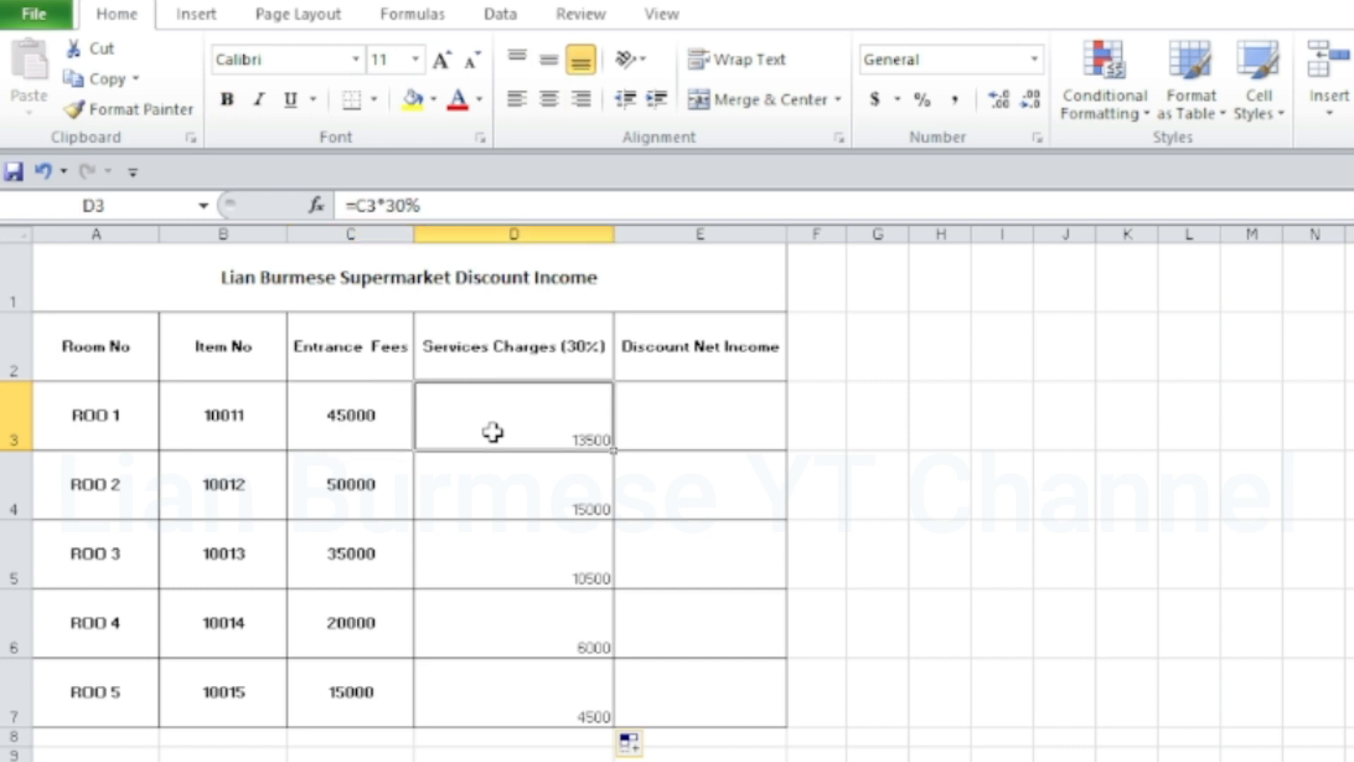
Enter the formula =C3-D3 in cell E3 for the discount net income, and fill it down through E7
click(710, 410)
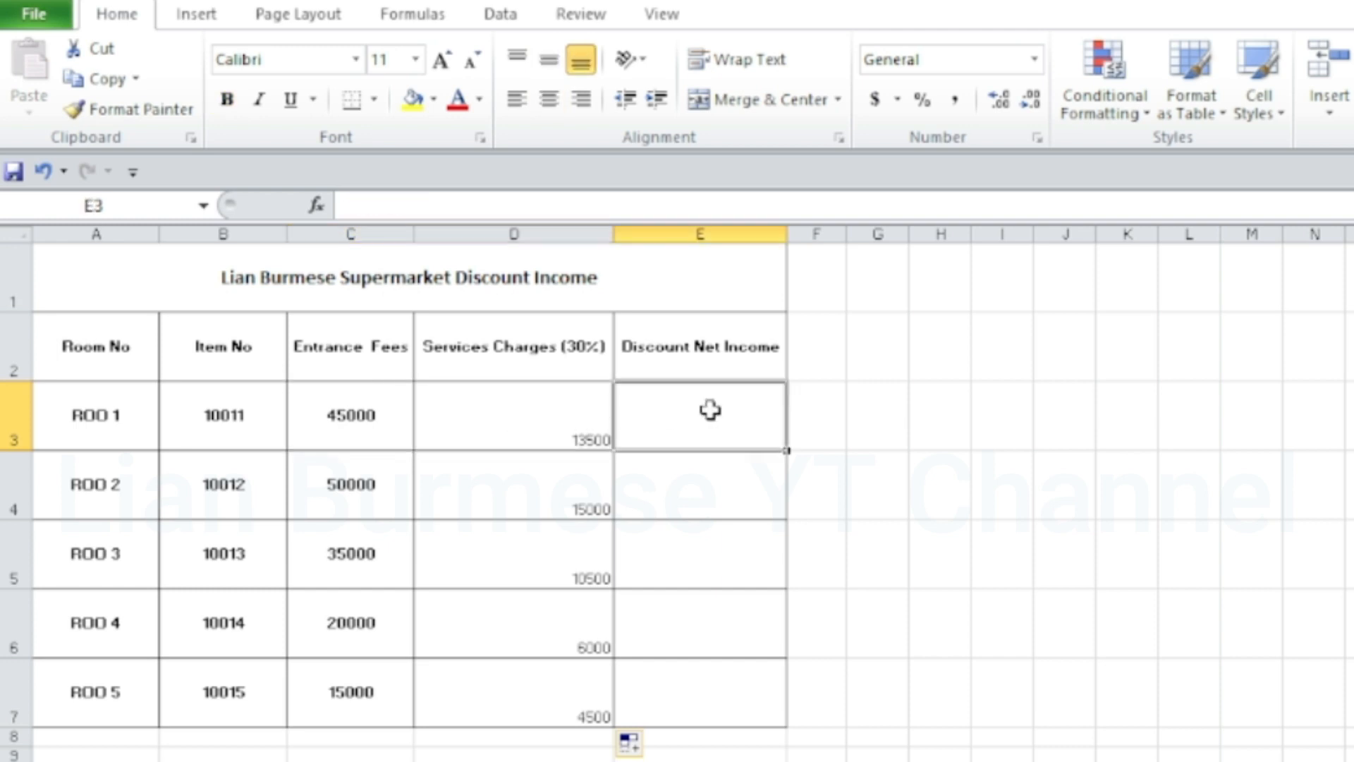
text(=)
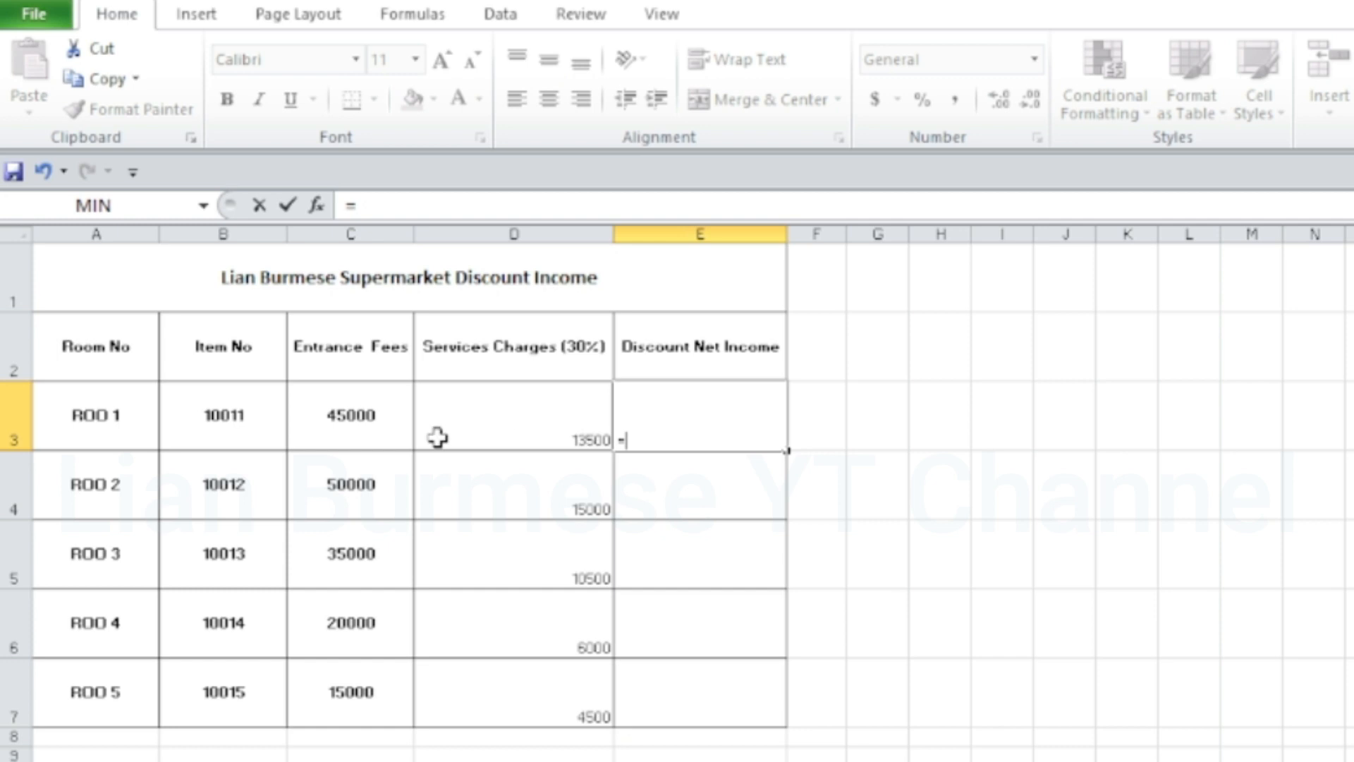
click(367, 424)
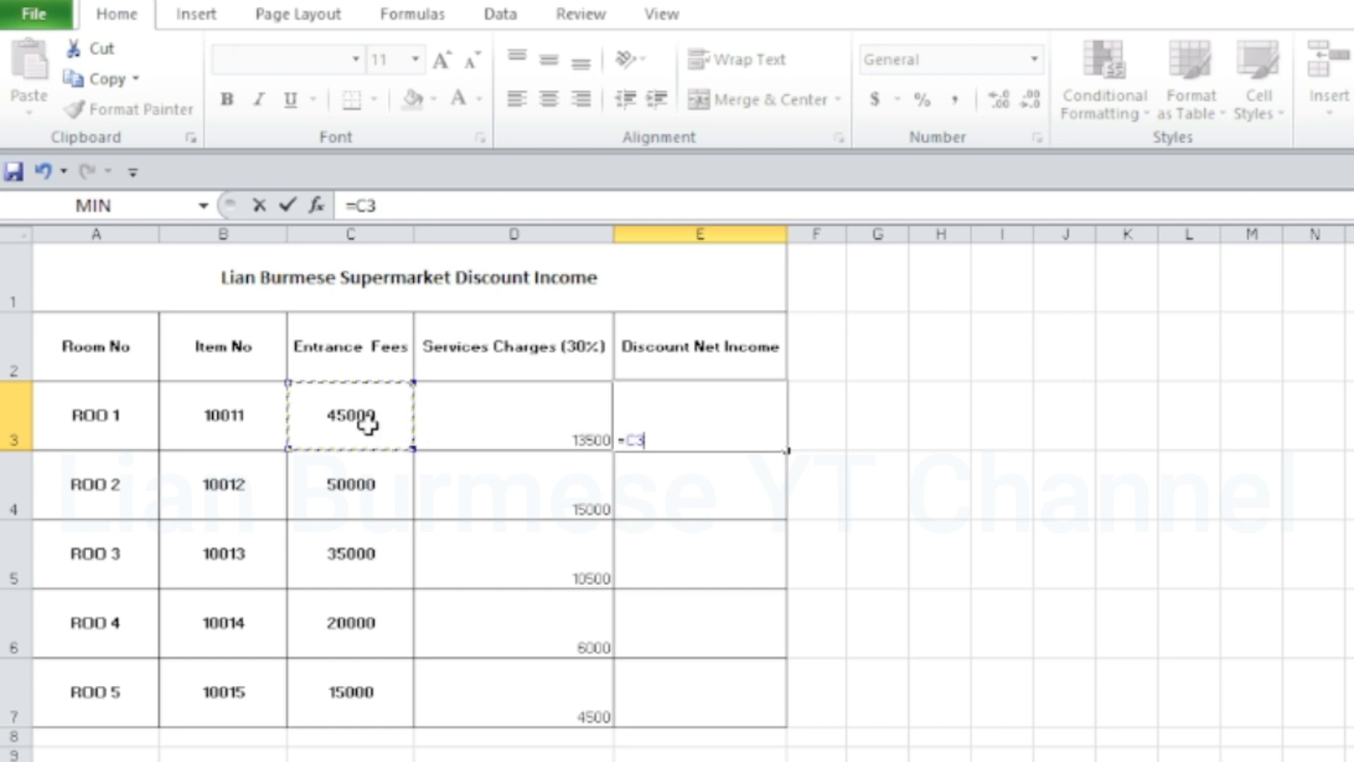
text(-)
click(502, 422)
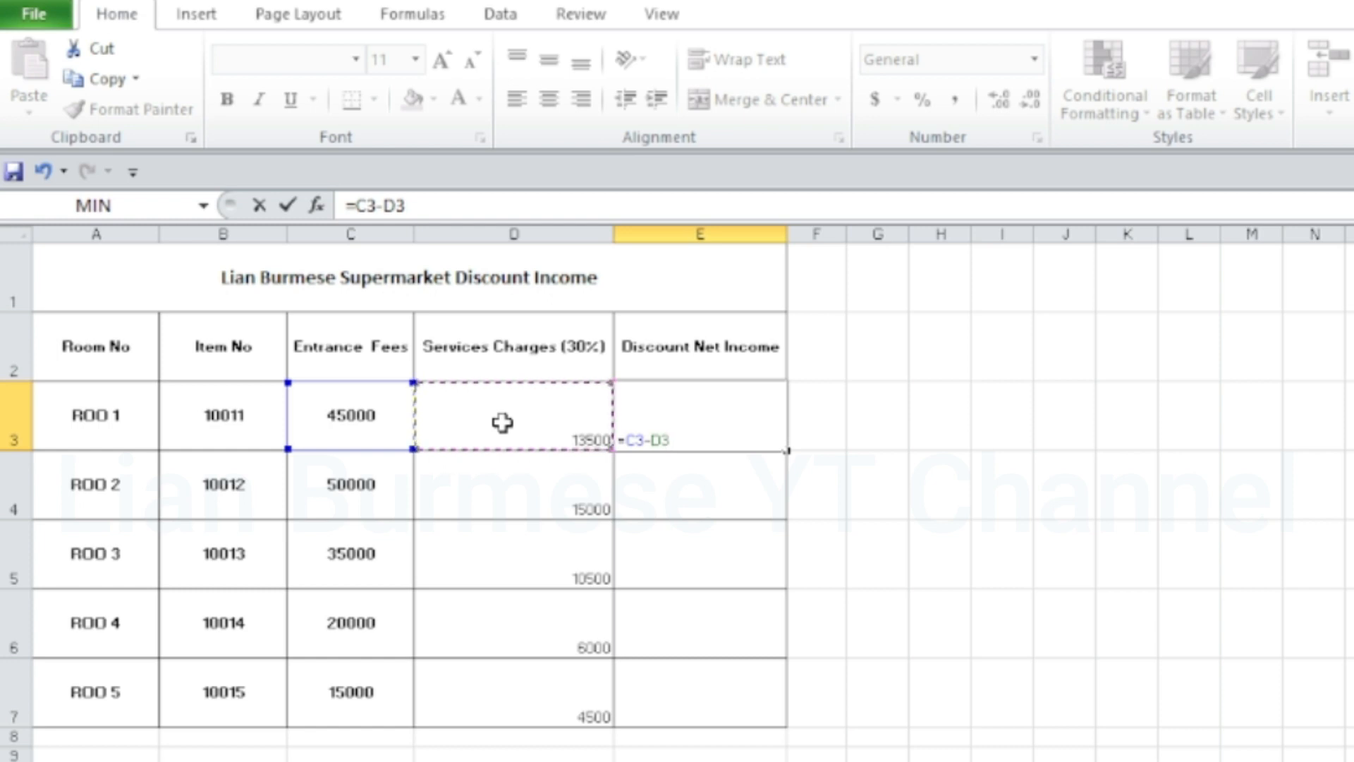
key(Return)
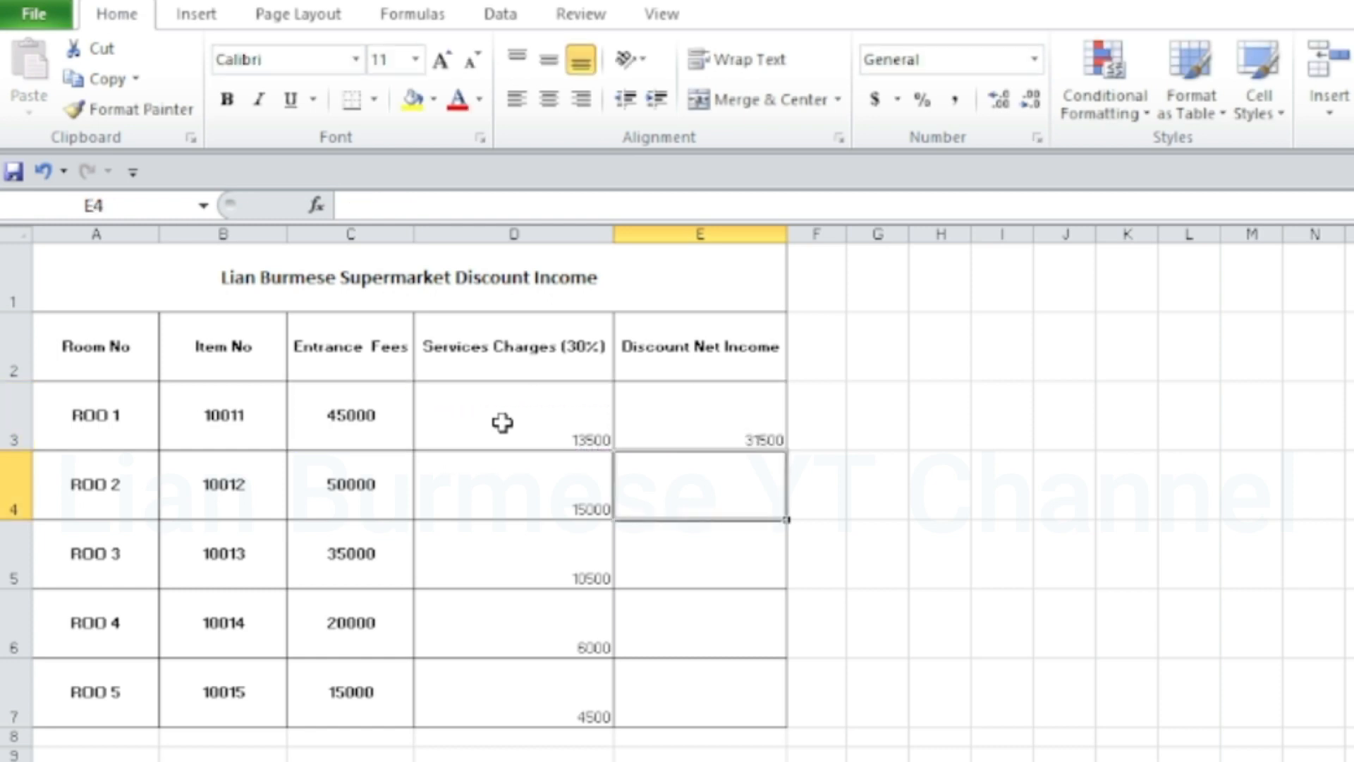
click(639, 409)
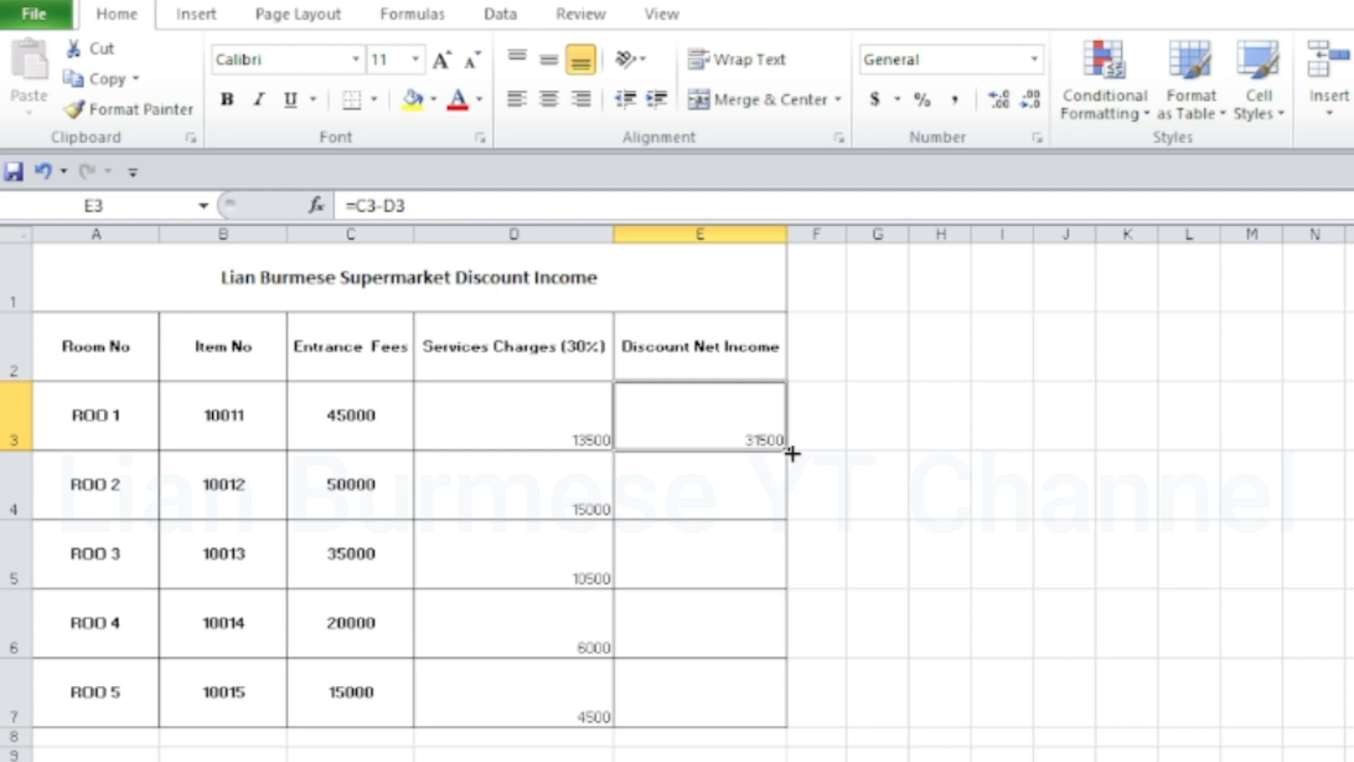
drag(792, 453, 797, 708)
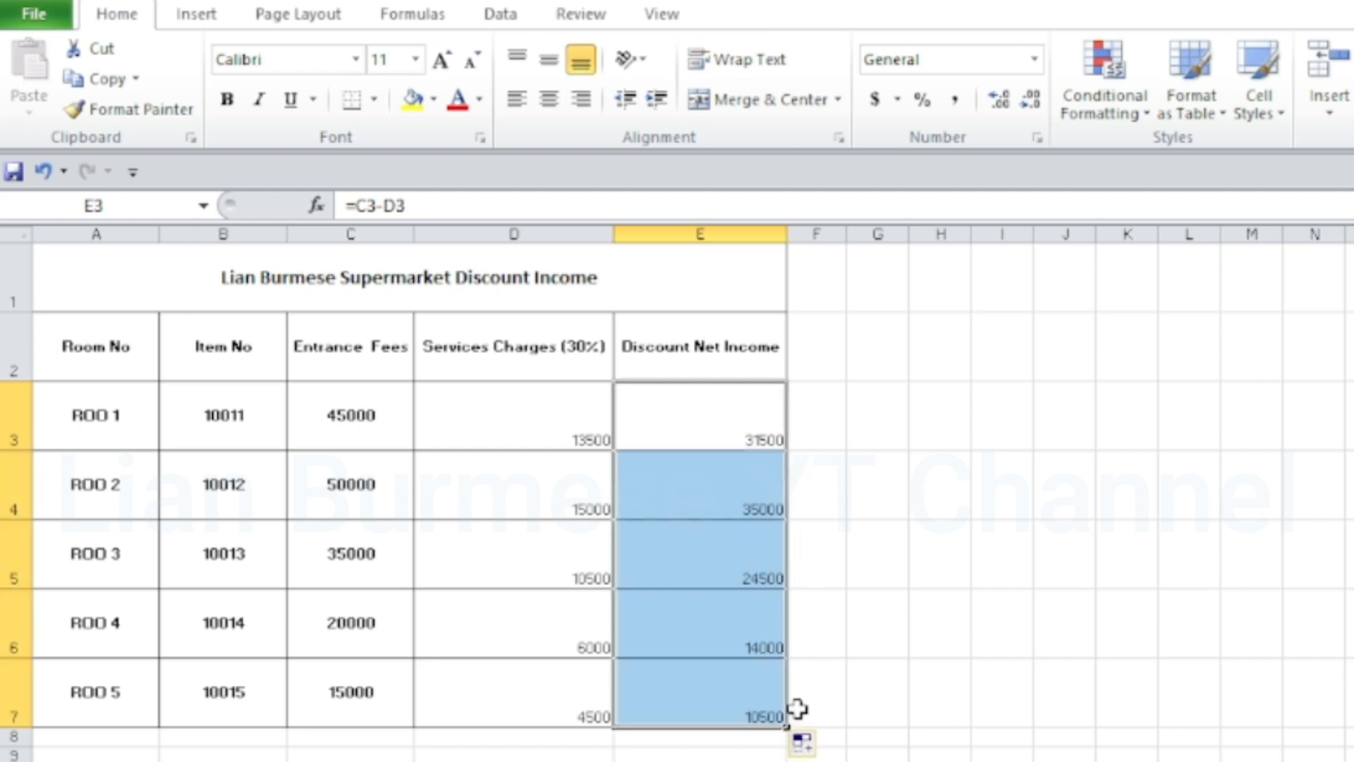
Switch to the worksheet with the export codes and selling prices, and clear the Percentage % cell D3
click(350, 761)
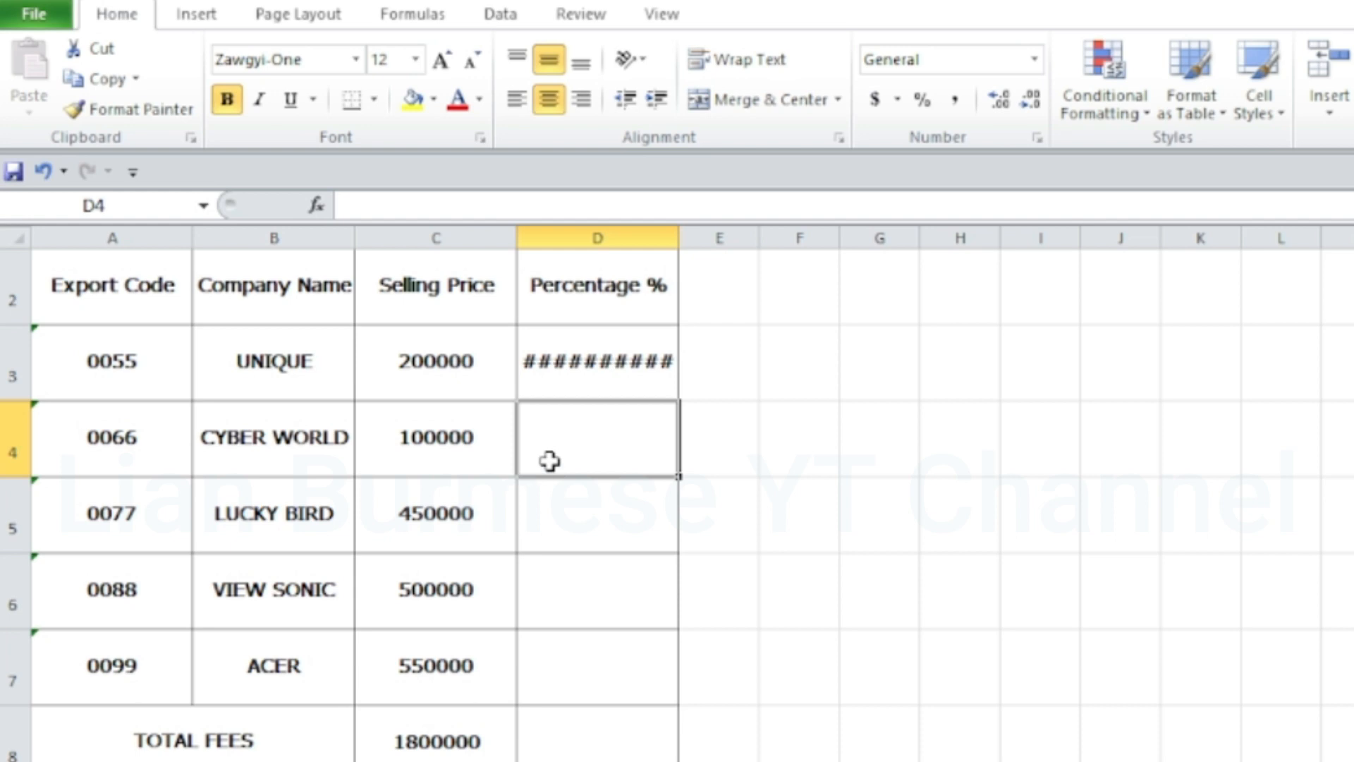
click(590, 374)
key(BackSpace)
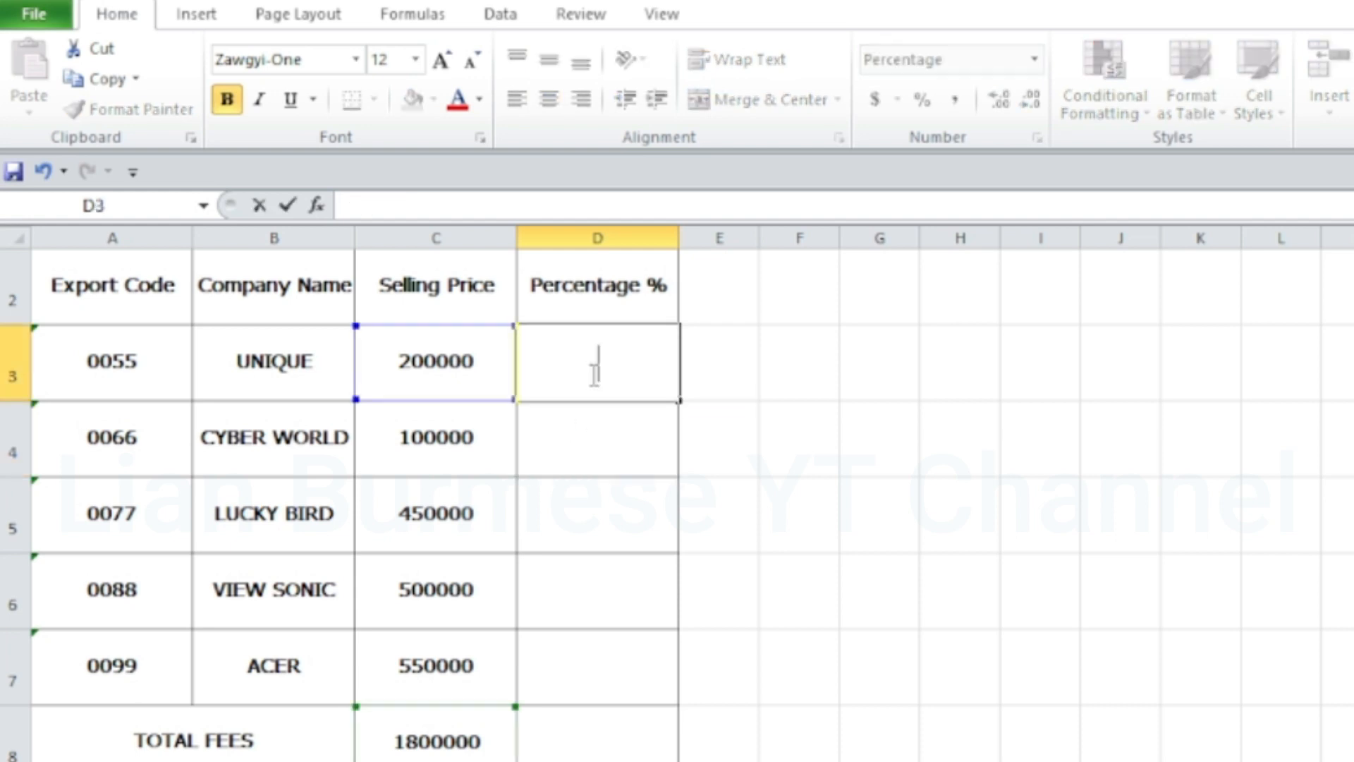
click(707, 361)
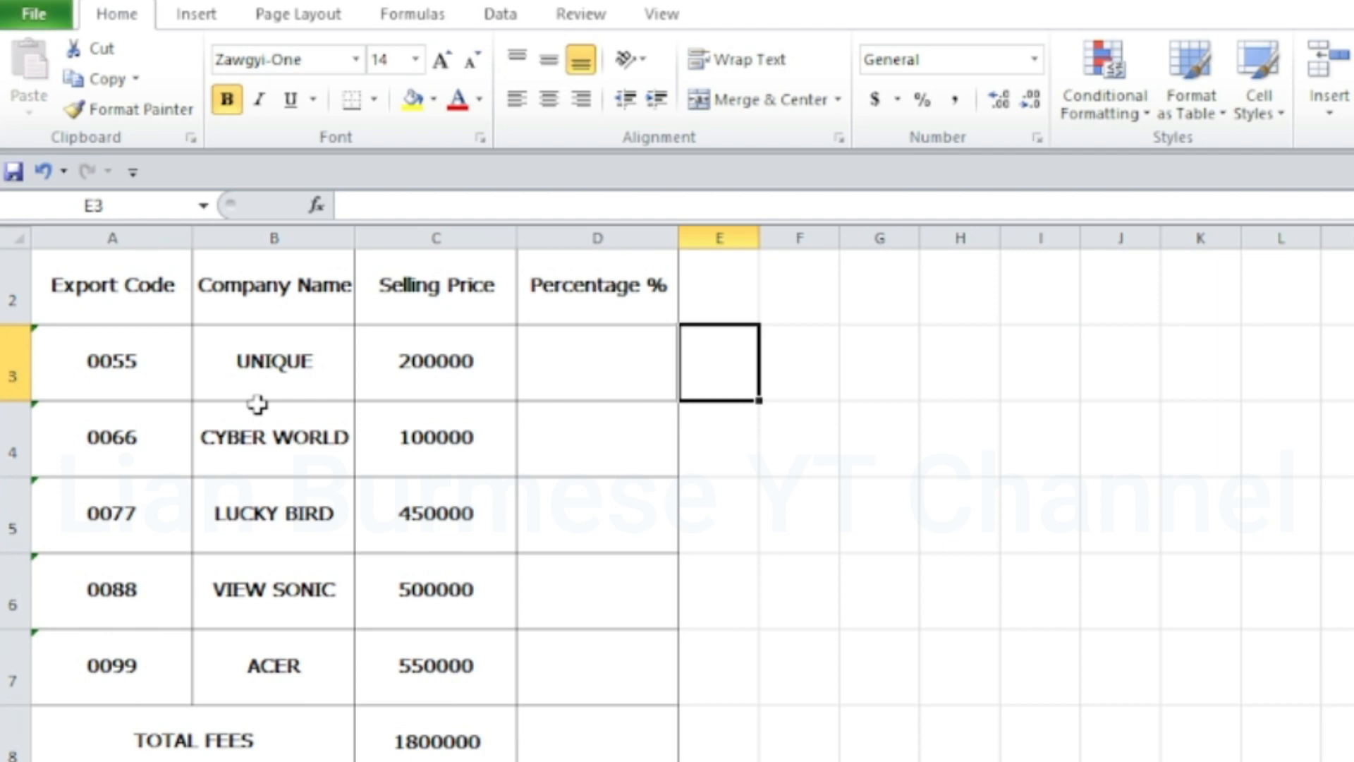
Enter the formula =C3/C8 in cell D3 to calculate UNIQUE's share of the total fees
click(452, 359)
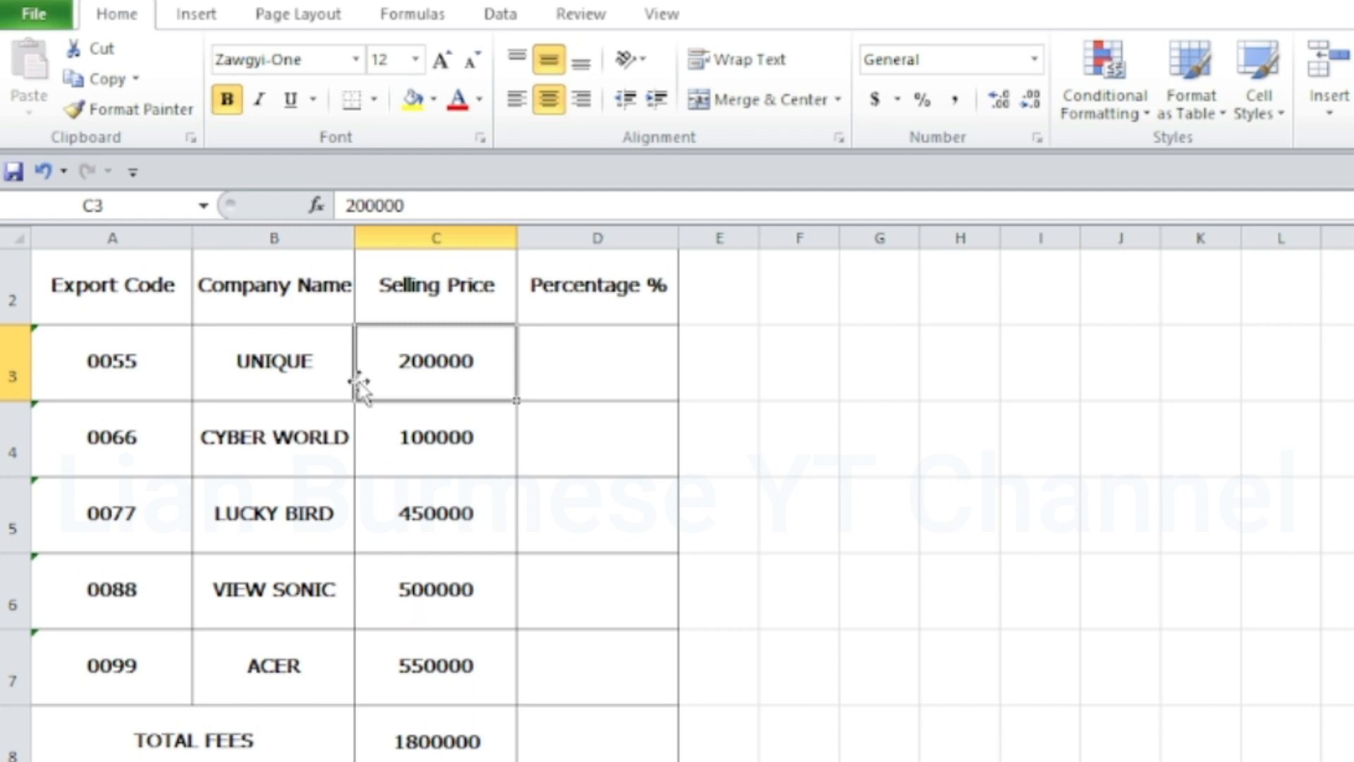
click(601, 351)
text(=)
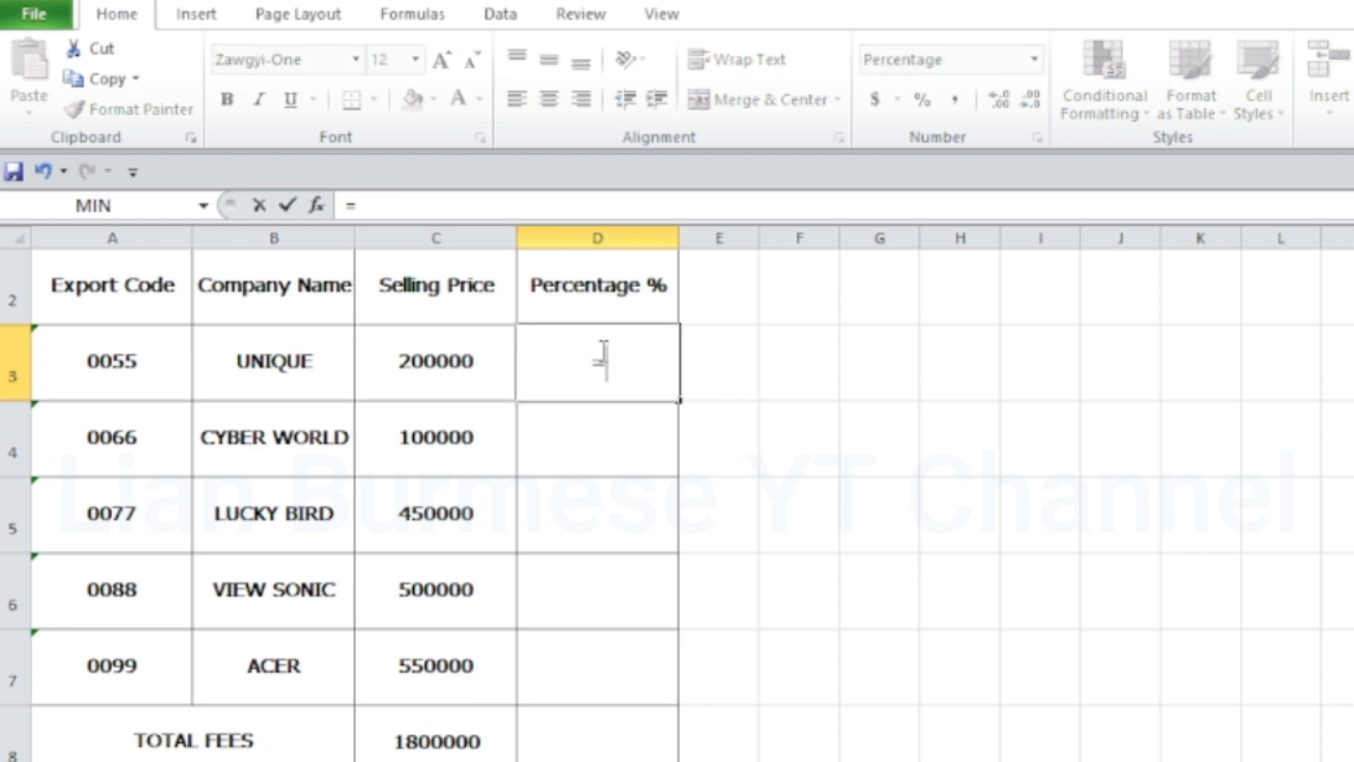
click(440, 380)
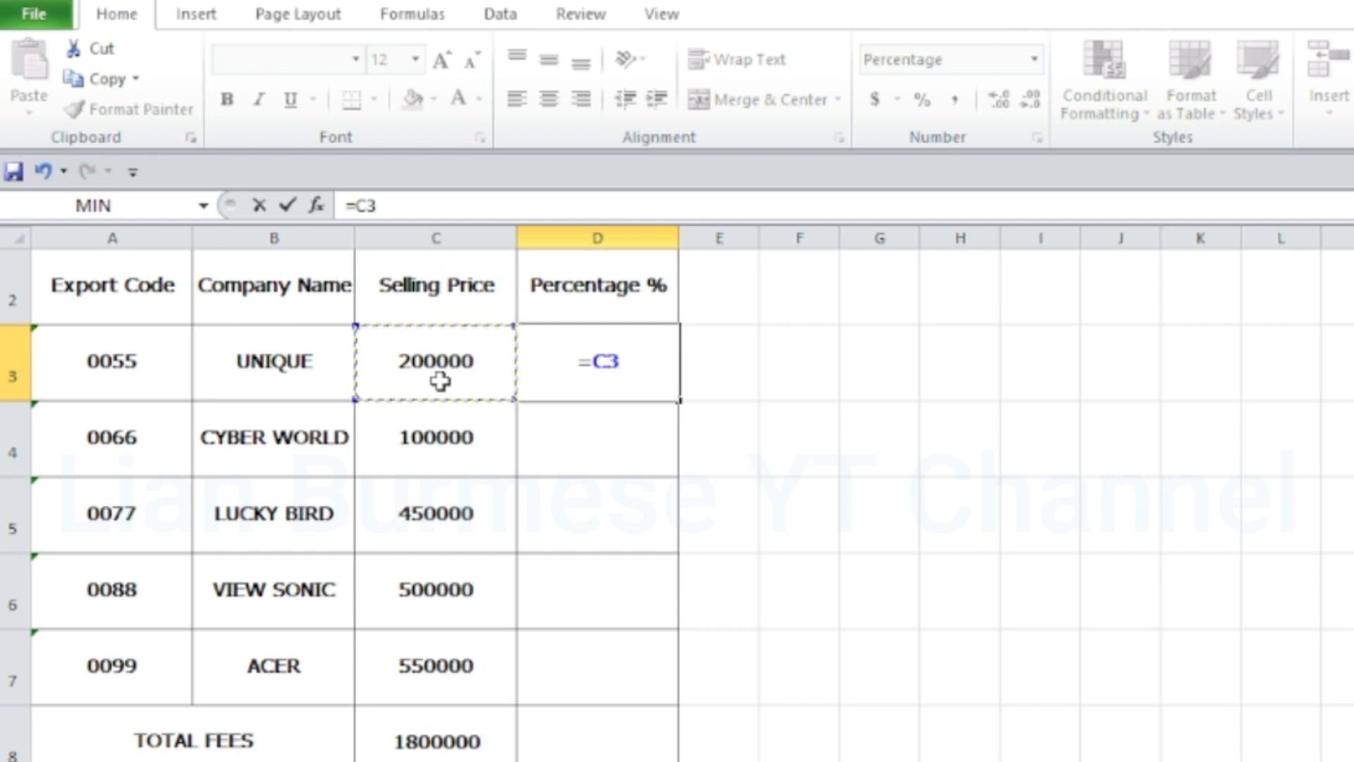
text(/)
click(441, 746)
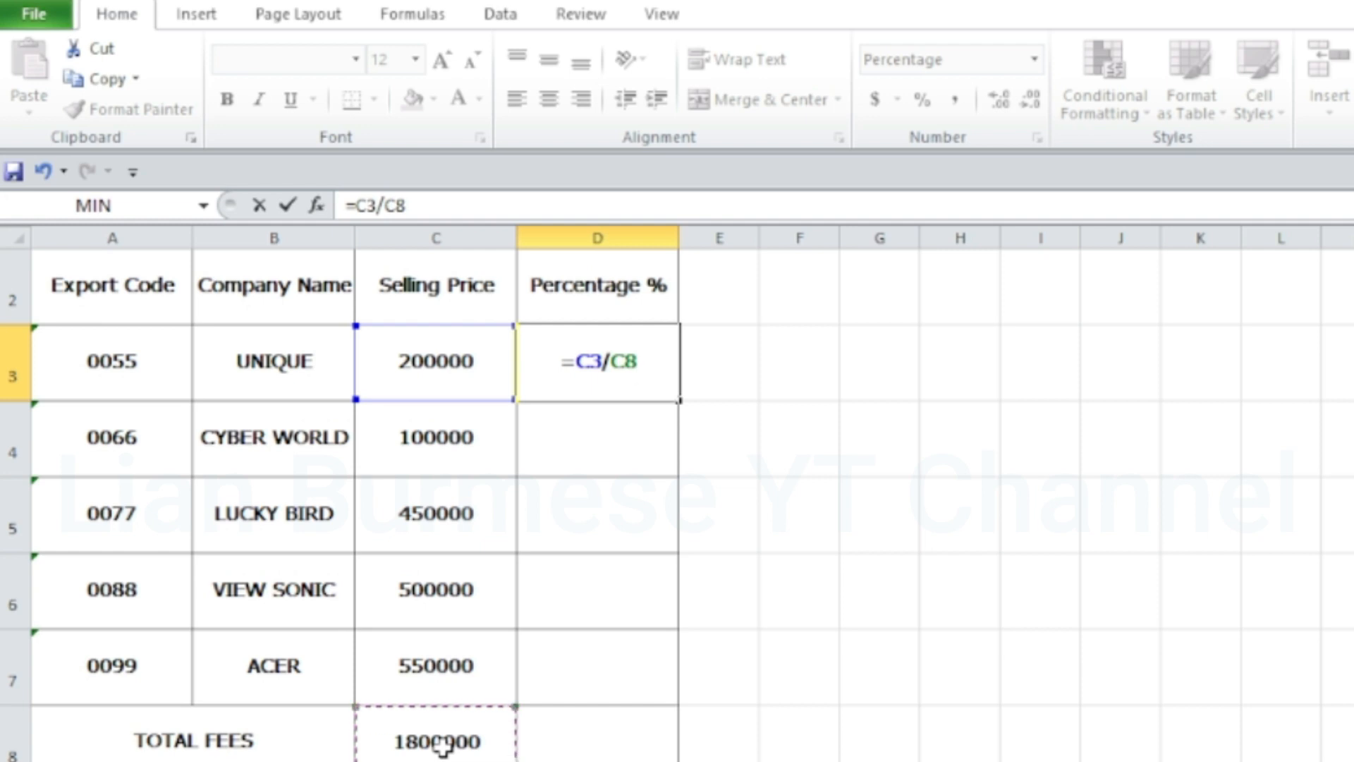
key(Return)
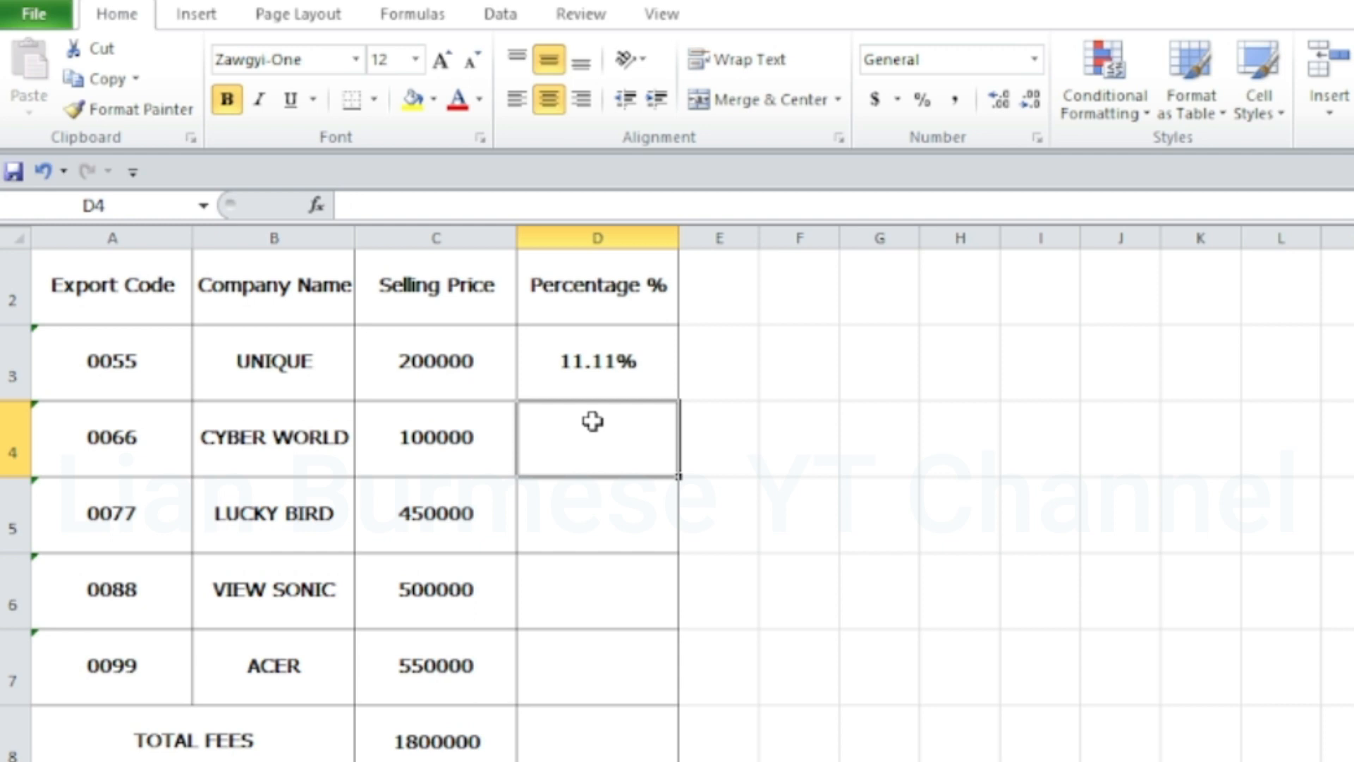
click(592, 373)
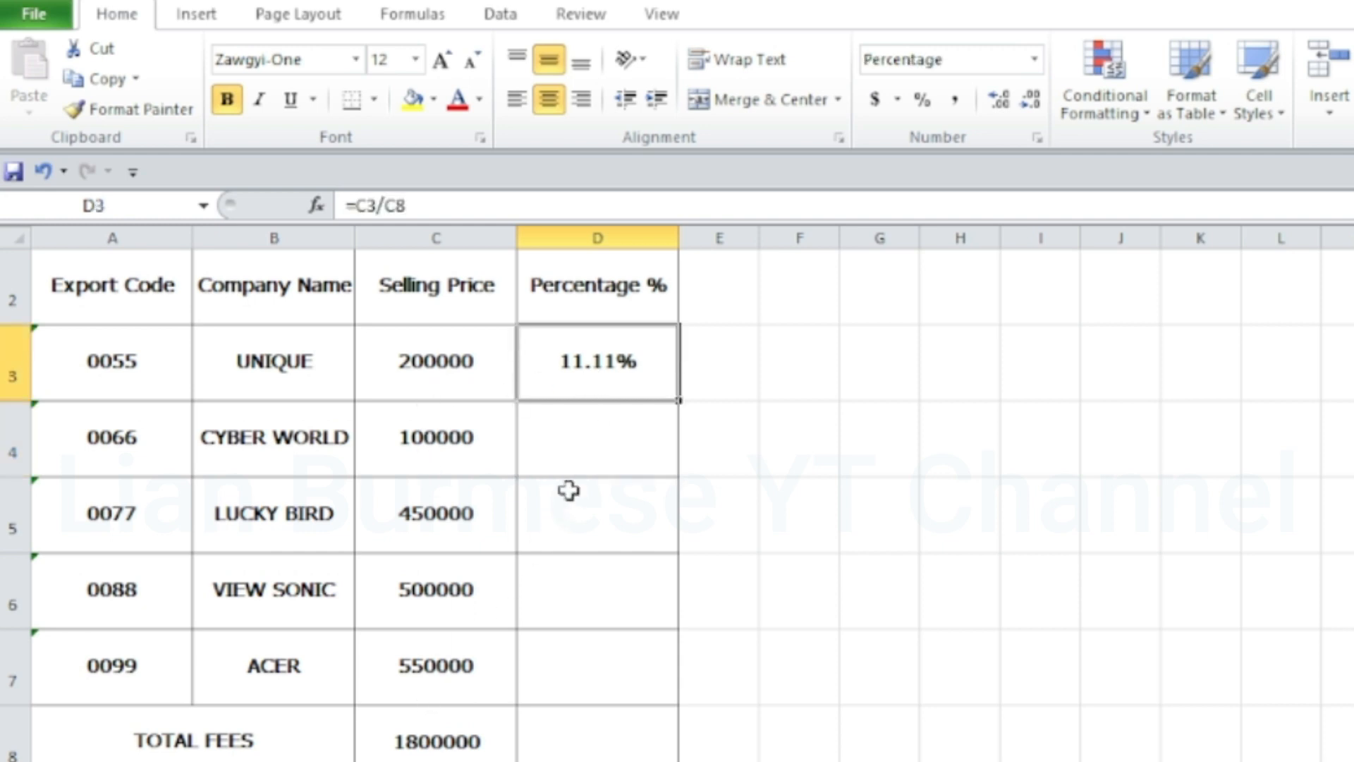
Enter the formula =C4/C8 in cell D4 to calculate CYBER WORLD's share of the total fees
click(597, 459)
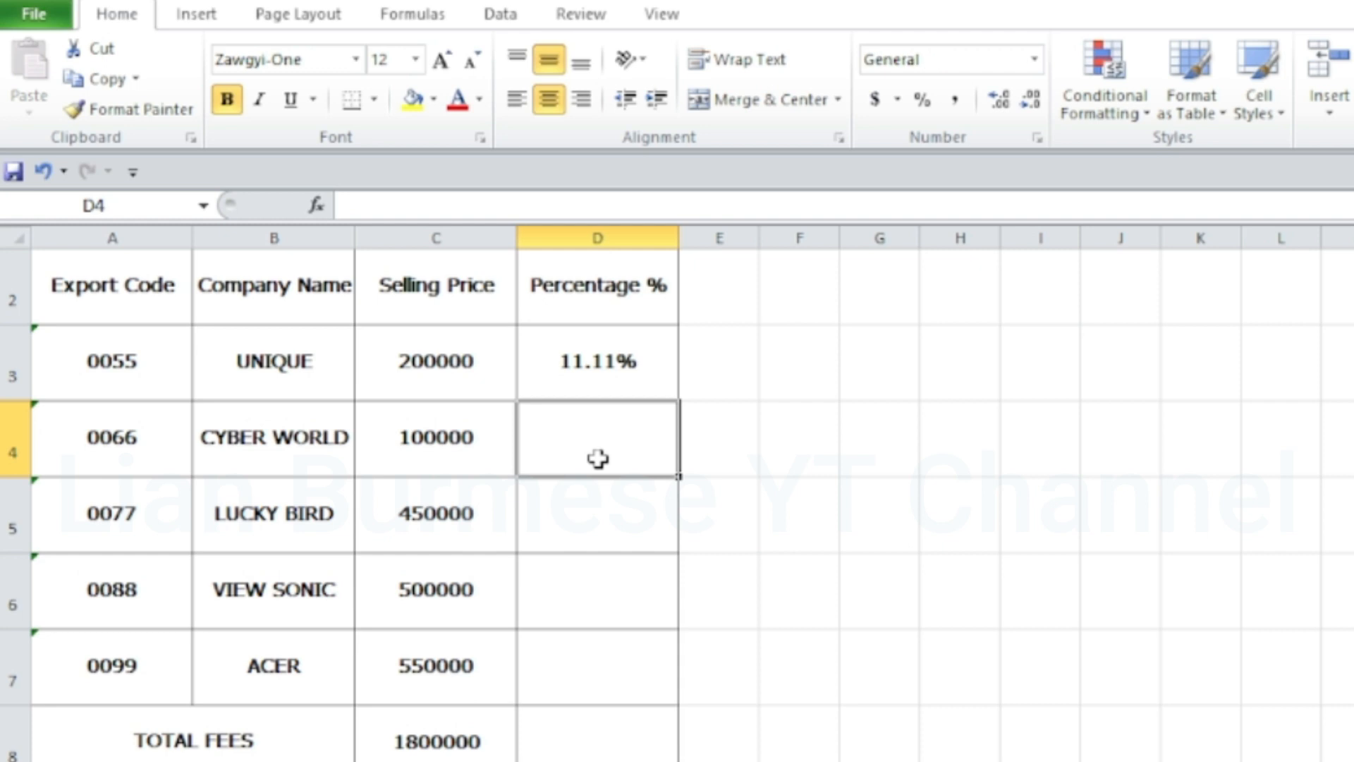
text(=)
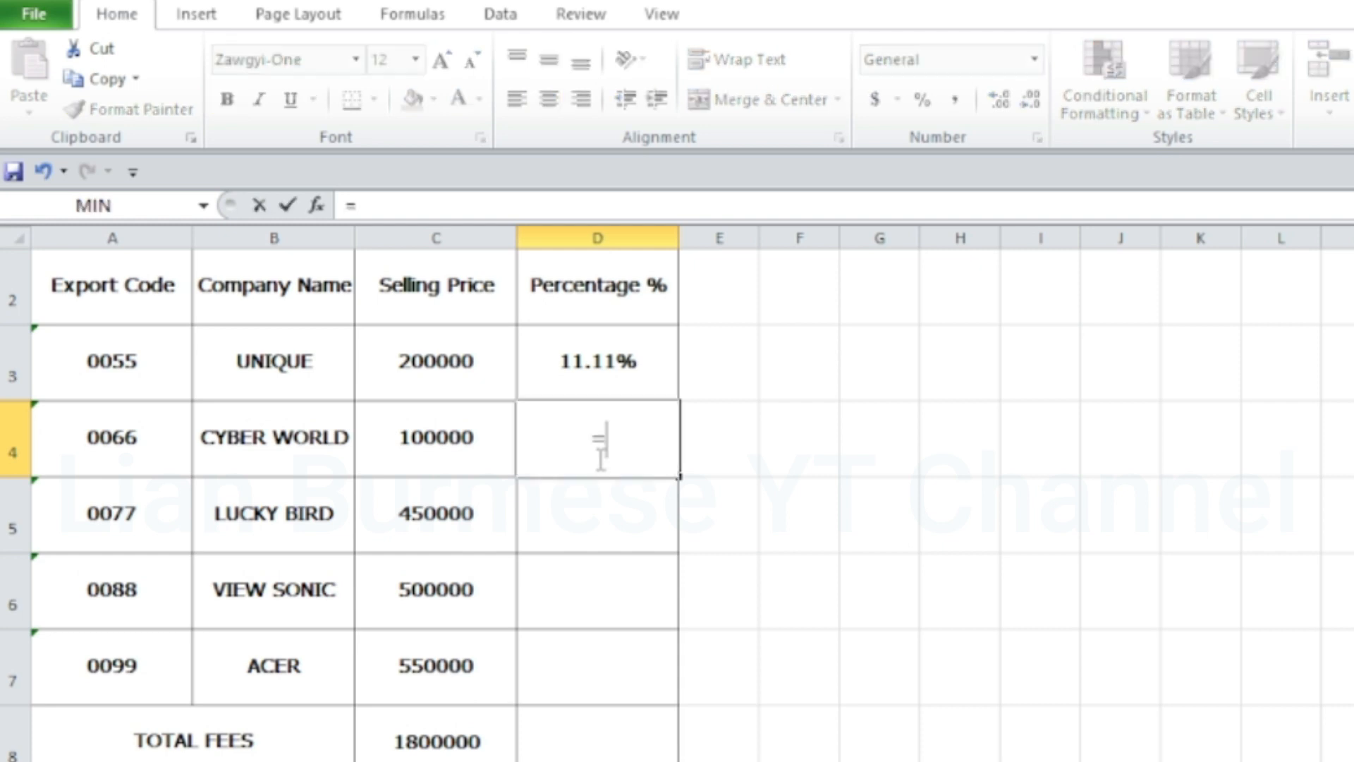
click(463, 441)
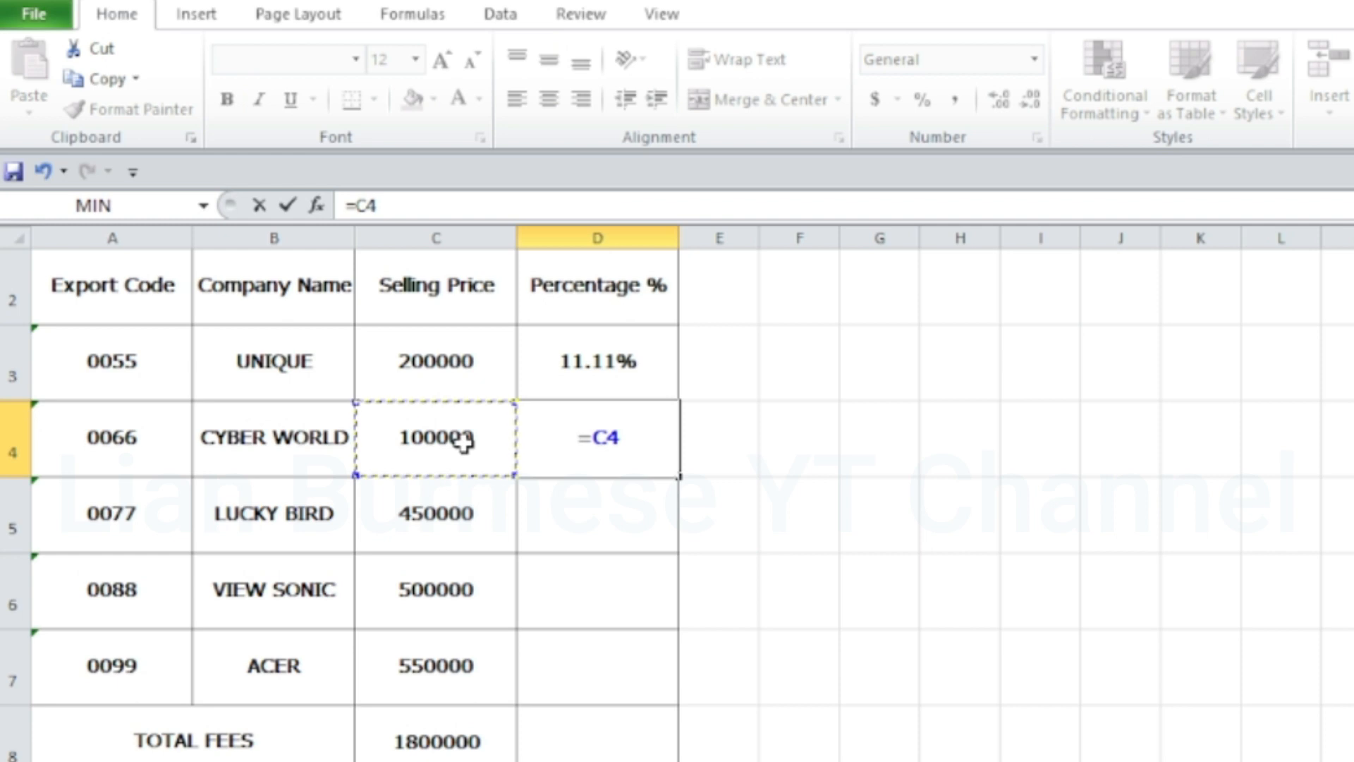
text(/)
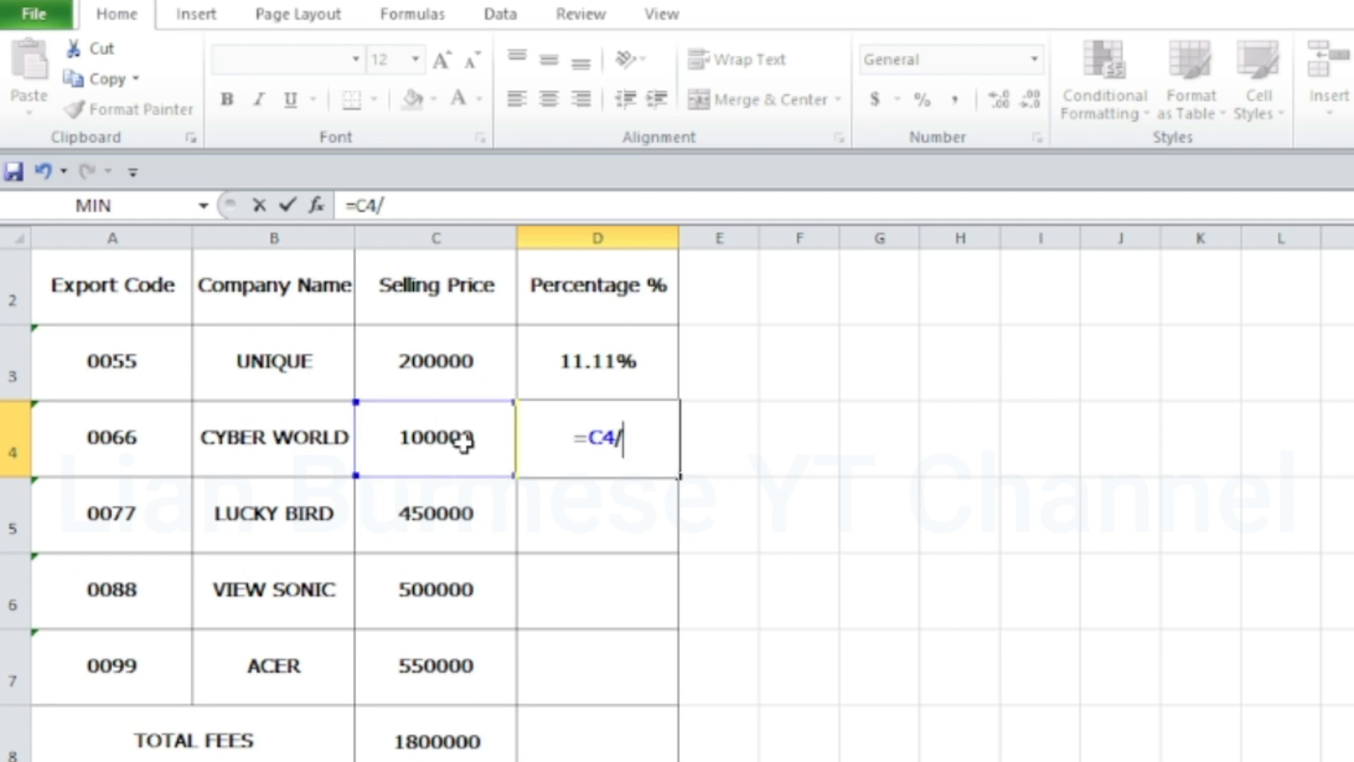
click(437, 740)
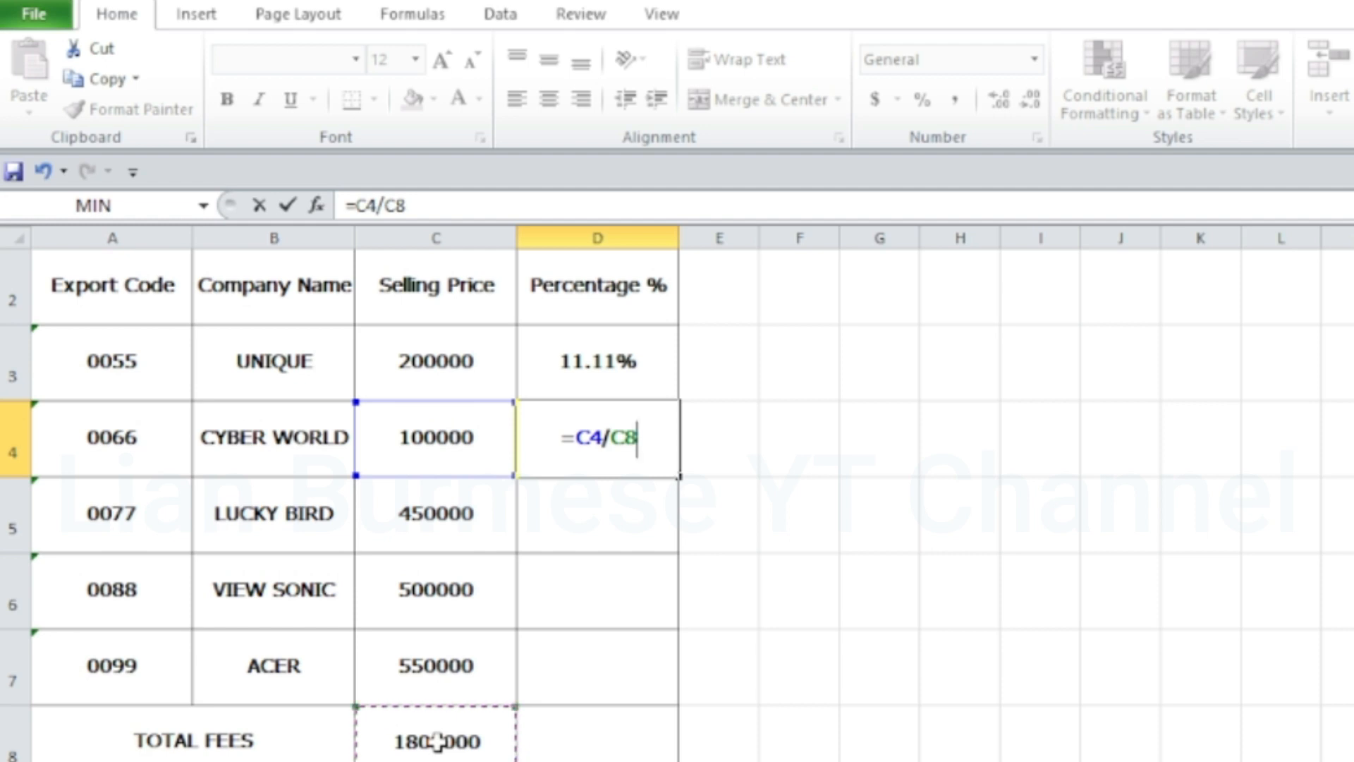
key(Return)
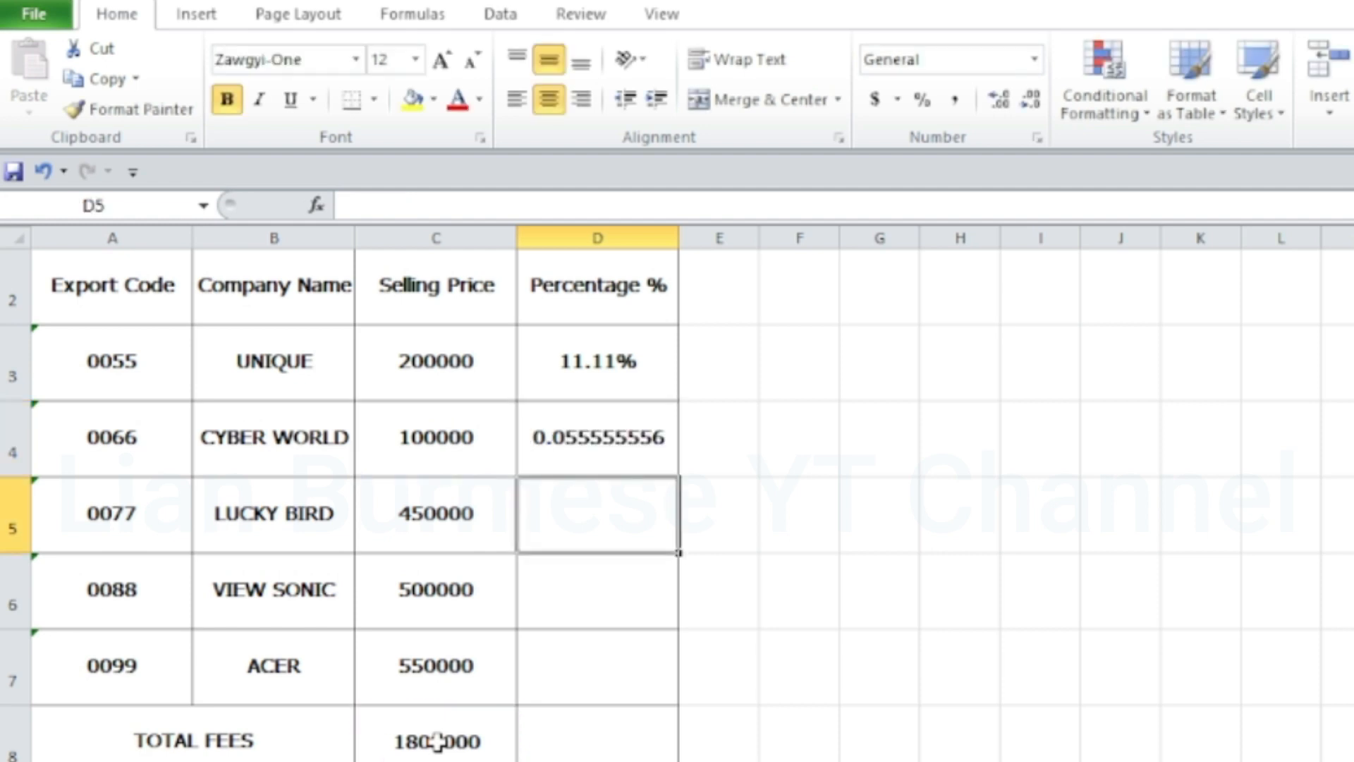
Apply the Percentage number format to CYBER WORLD's result in cell D4
click(644, 451)
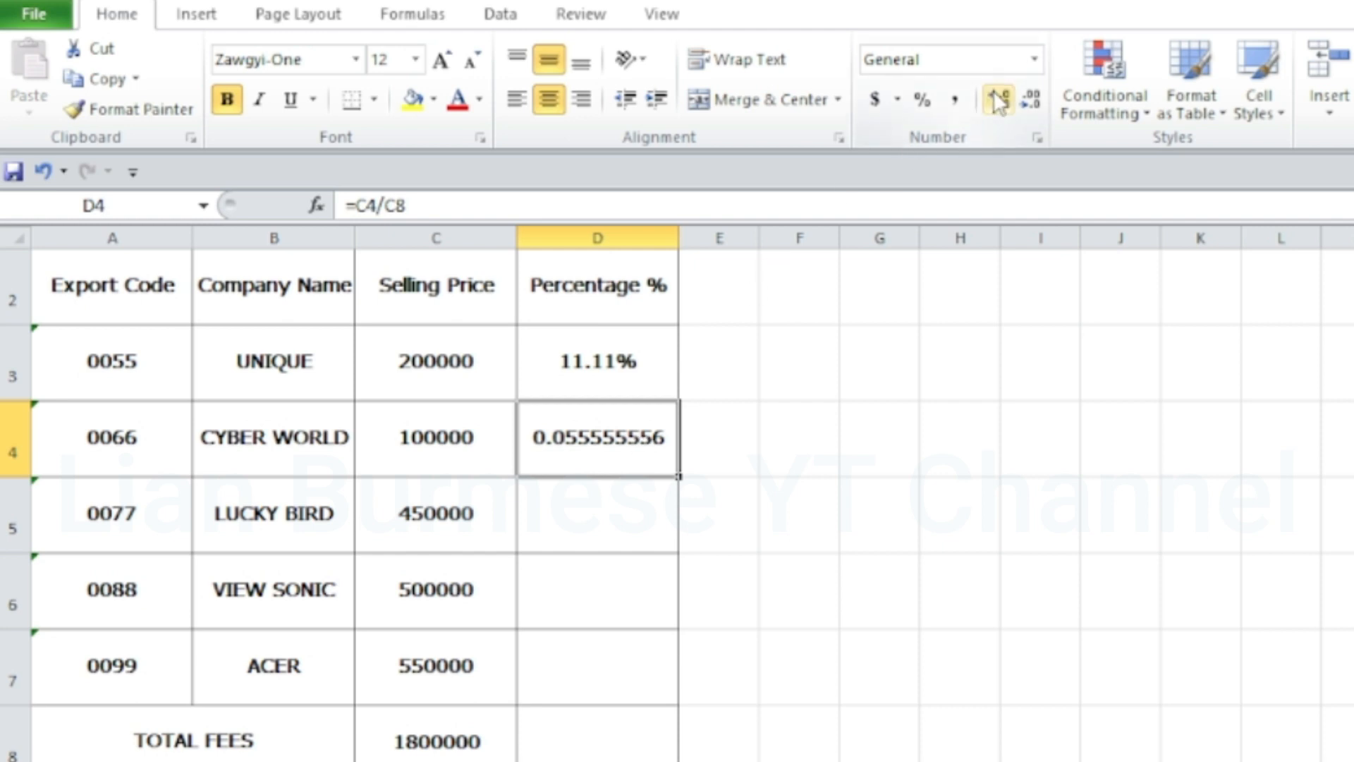
click(1034, 62)
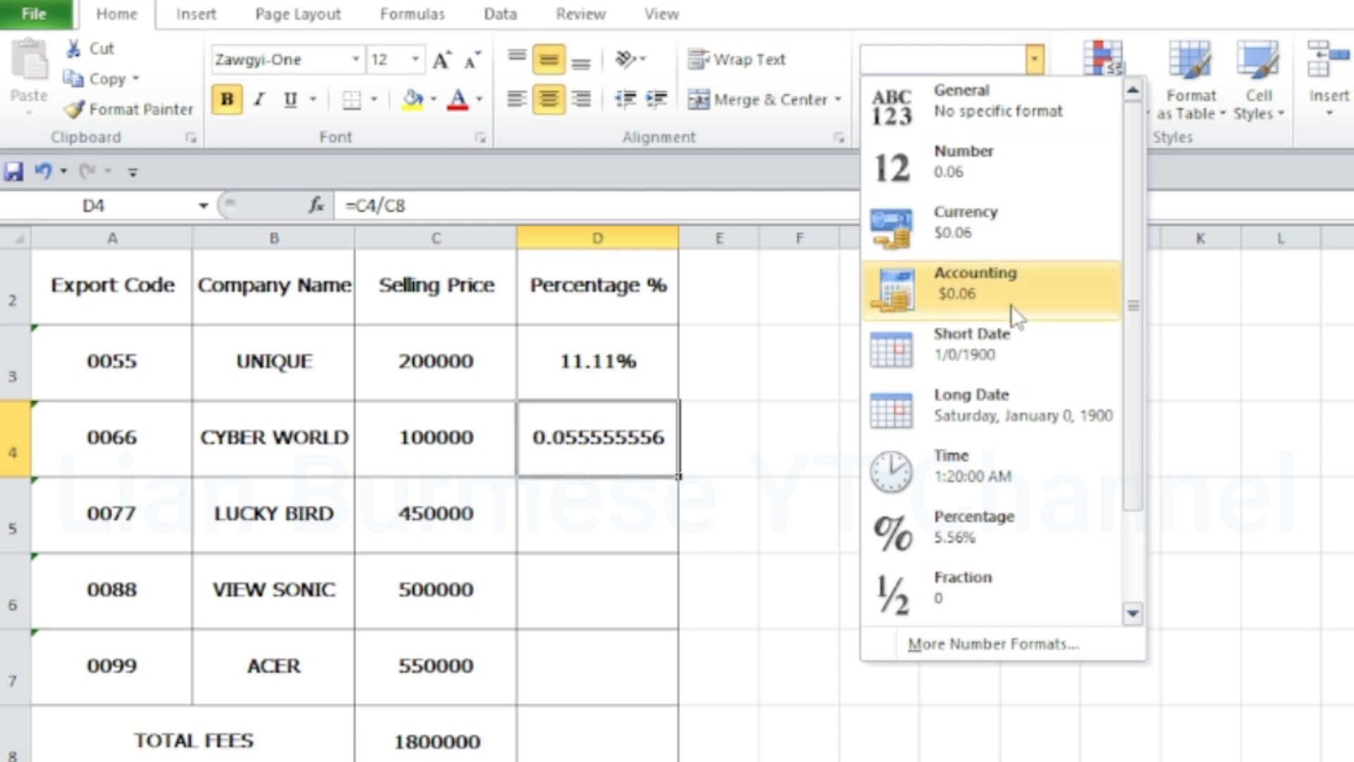
click(1009, 536)
Enter the formula =C5/C8 in cell D5 to calculate LUCKY BIRD's share of the total fees
click(647, 524)
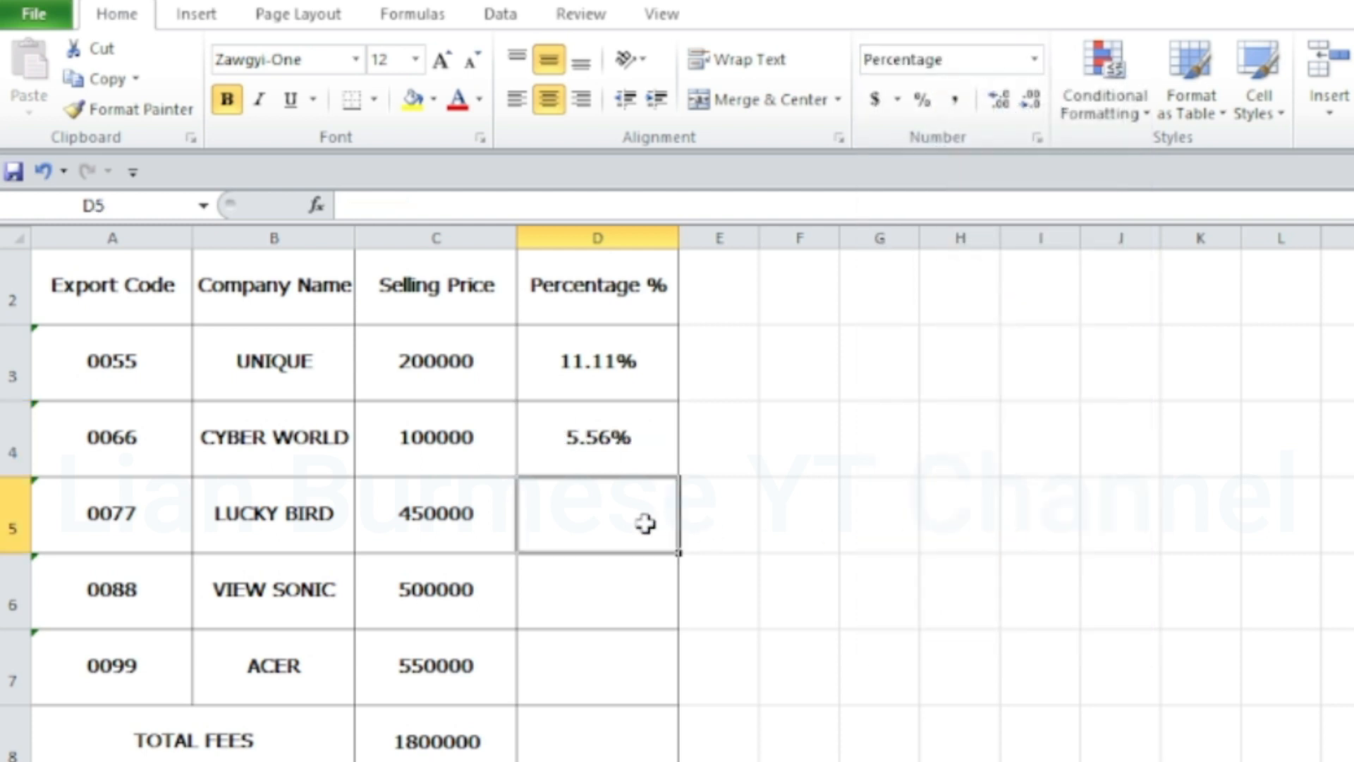
text(=)
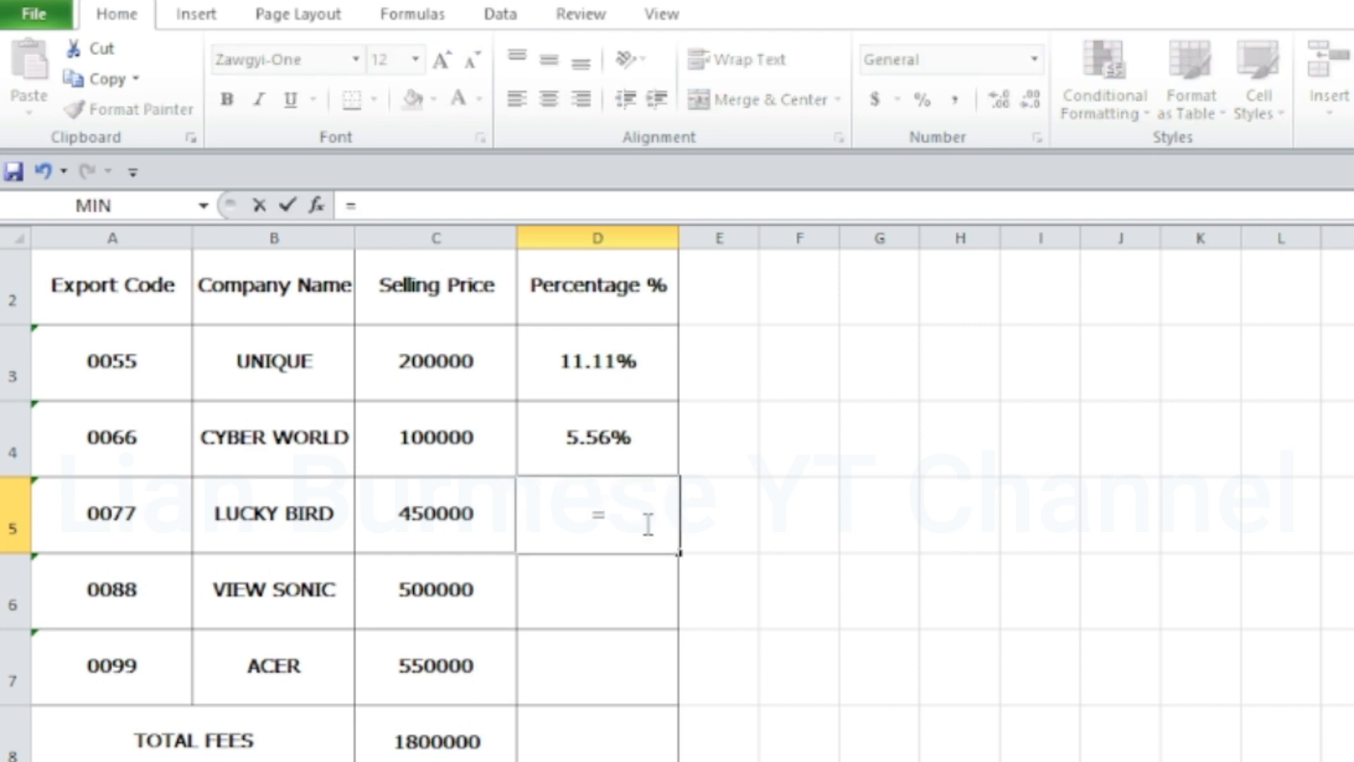
click(433, 528)
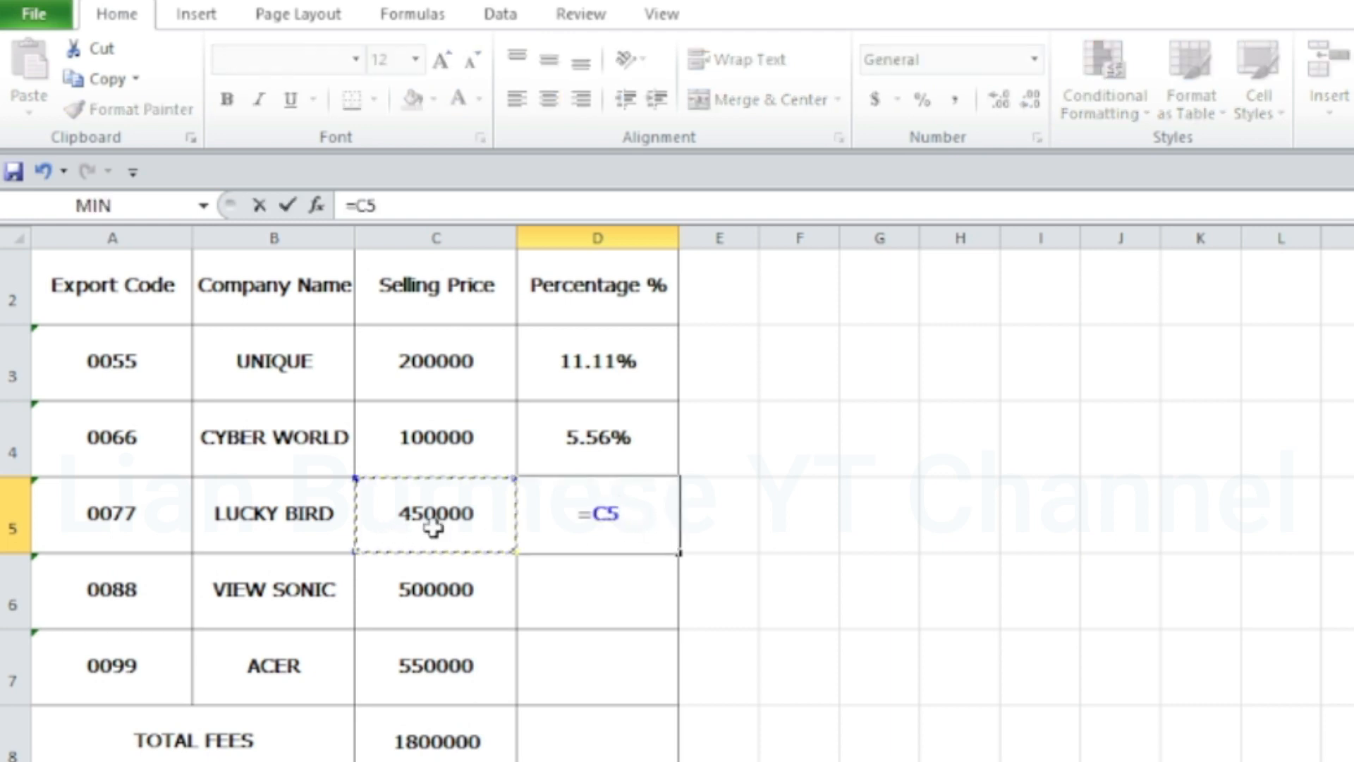
text(/)
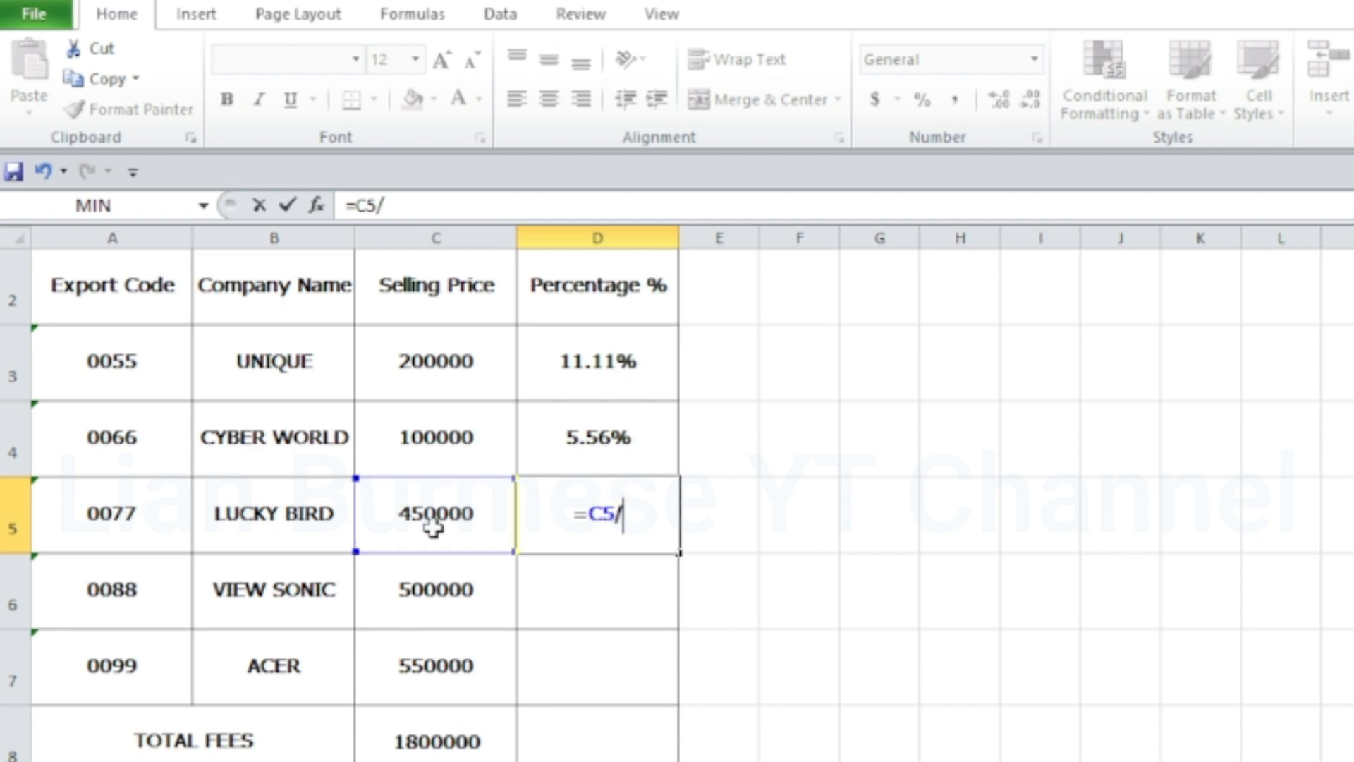
click(426, 738)
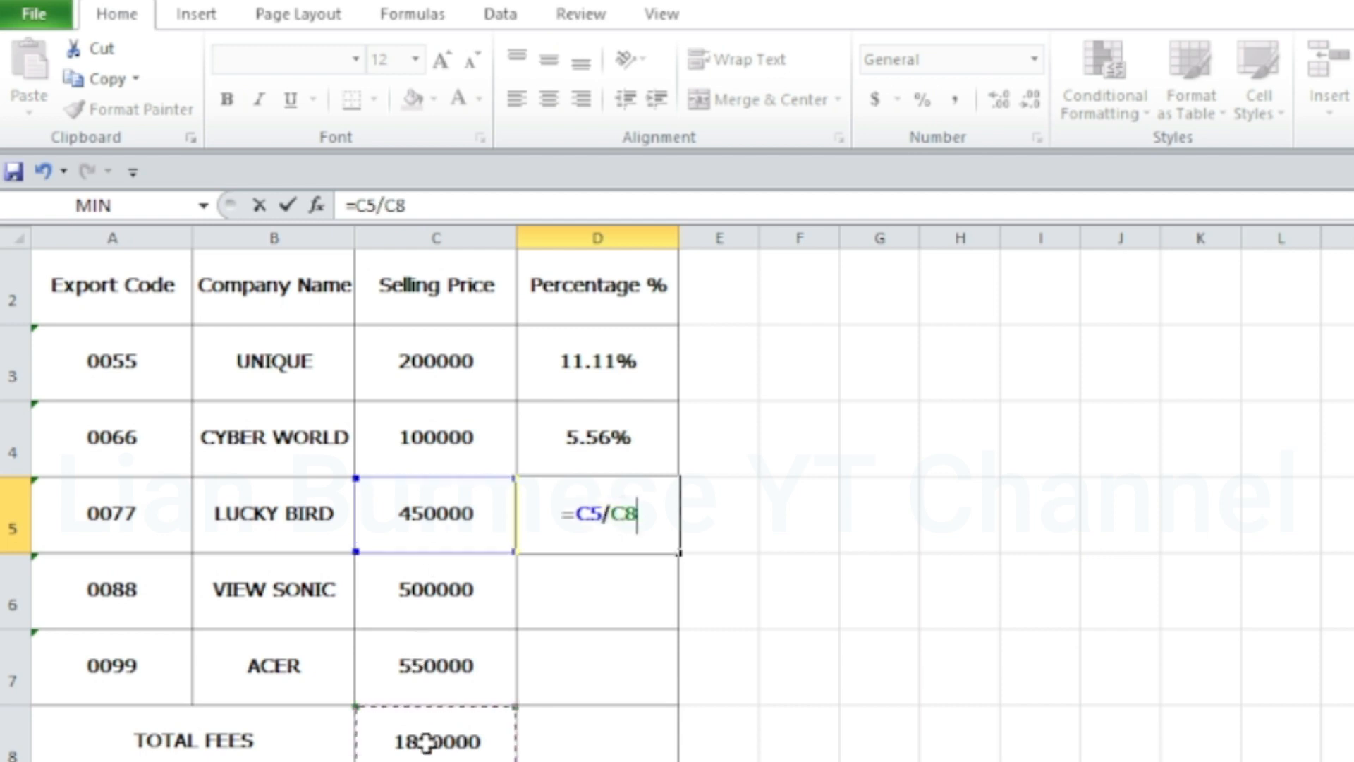
key(Return)
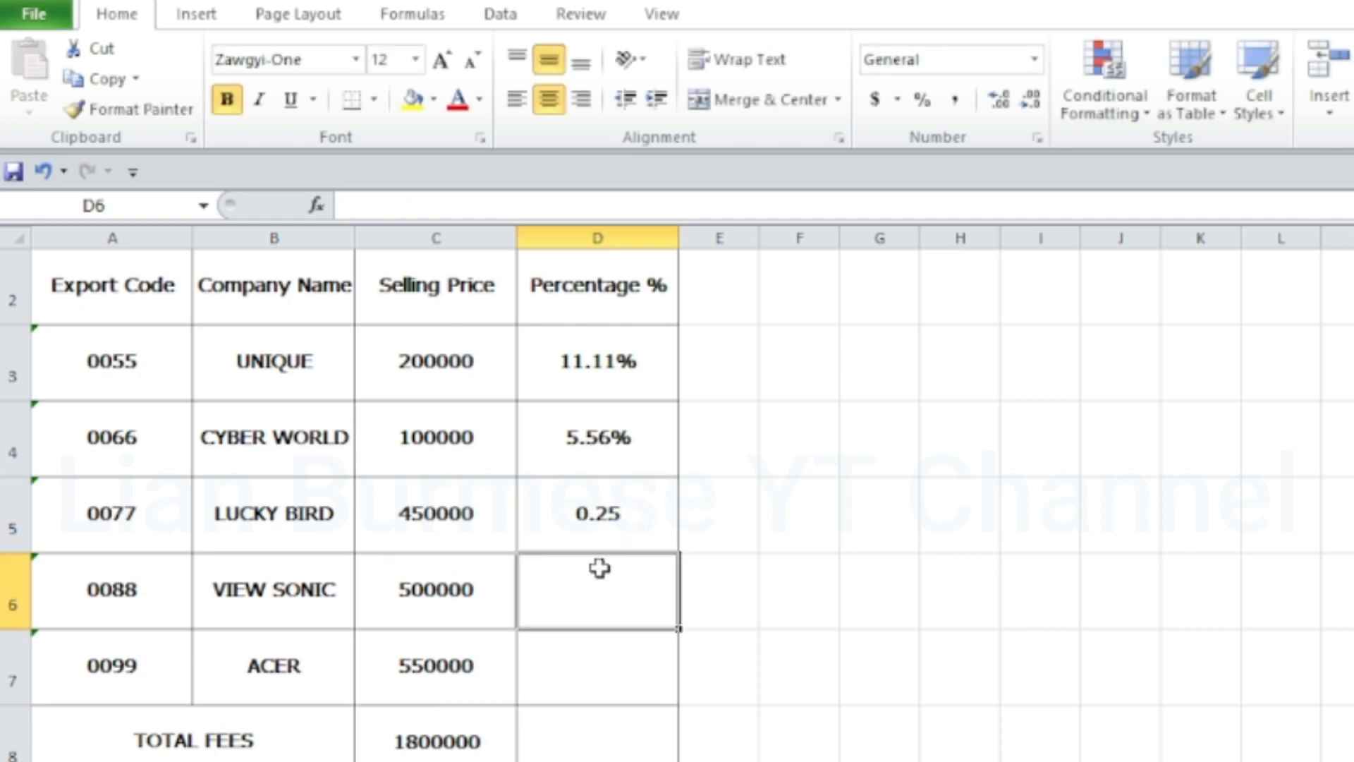
Enter the formula =C6/C8 in cell D6 to calculate VIEW SONIC's share of the total fees
text(=)
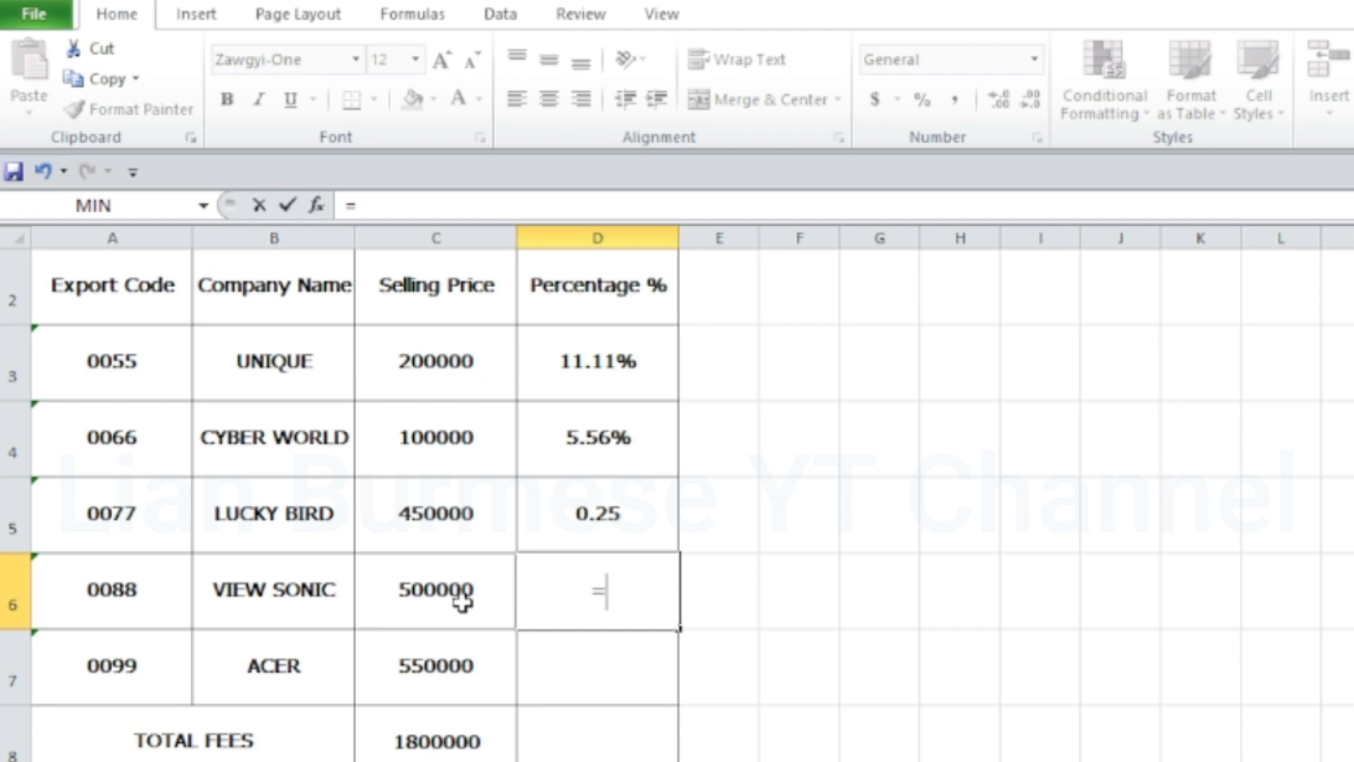
click(459, 602)
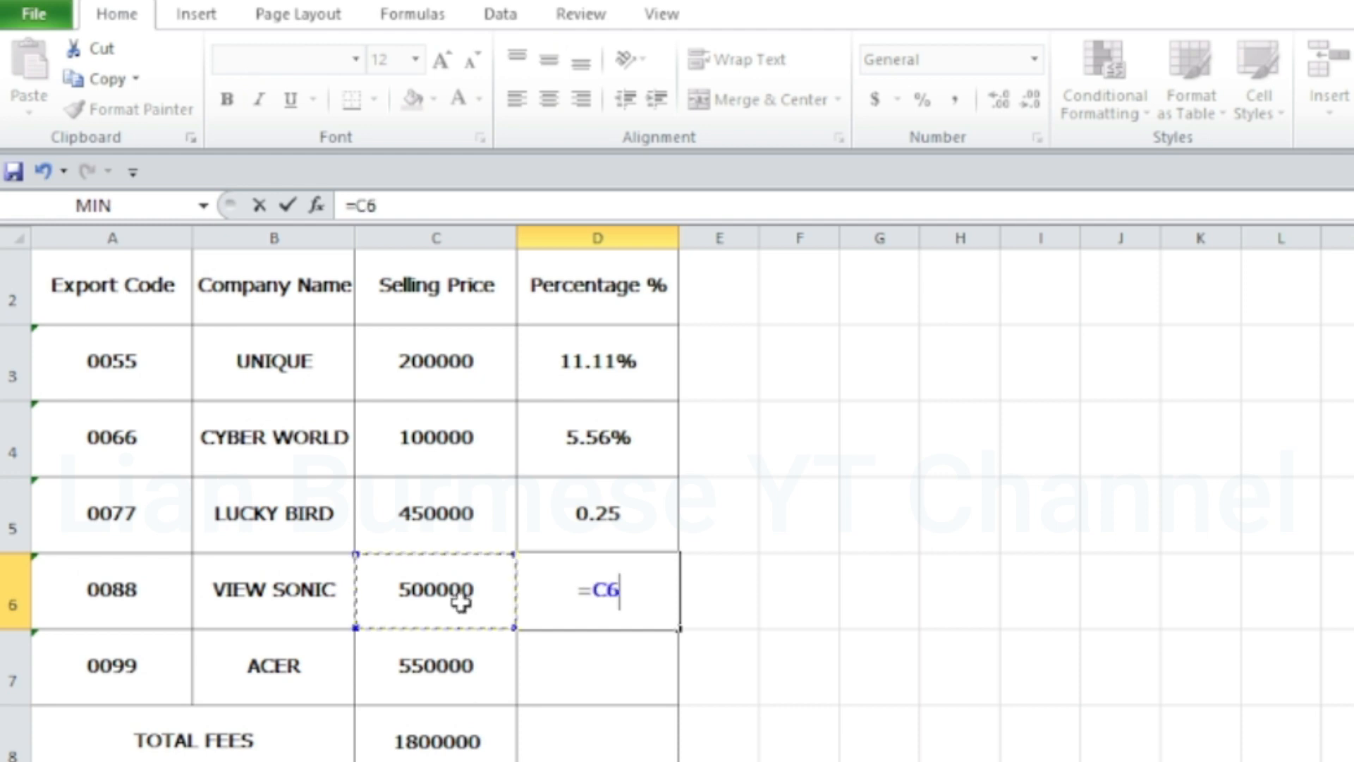
text(/)
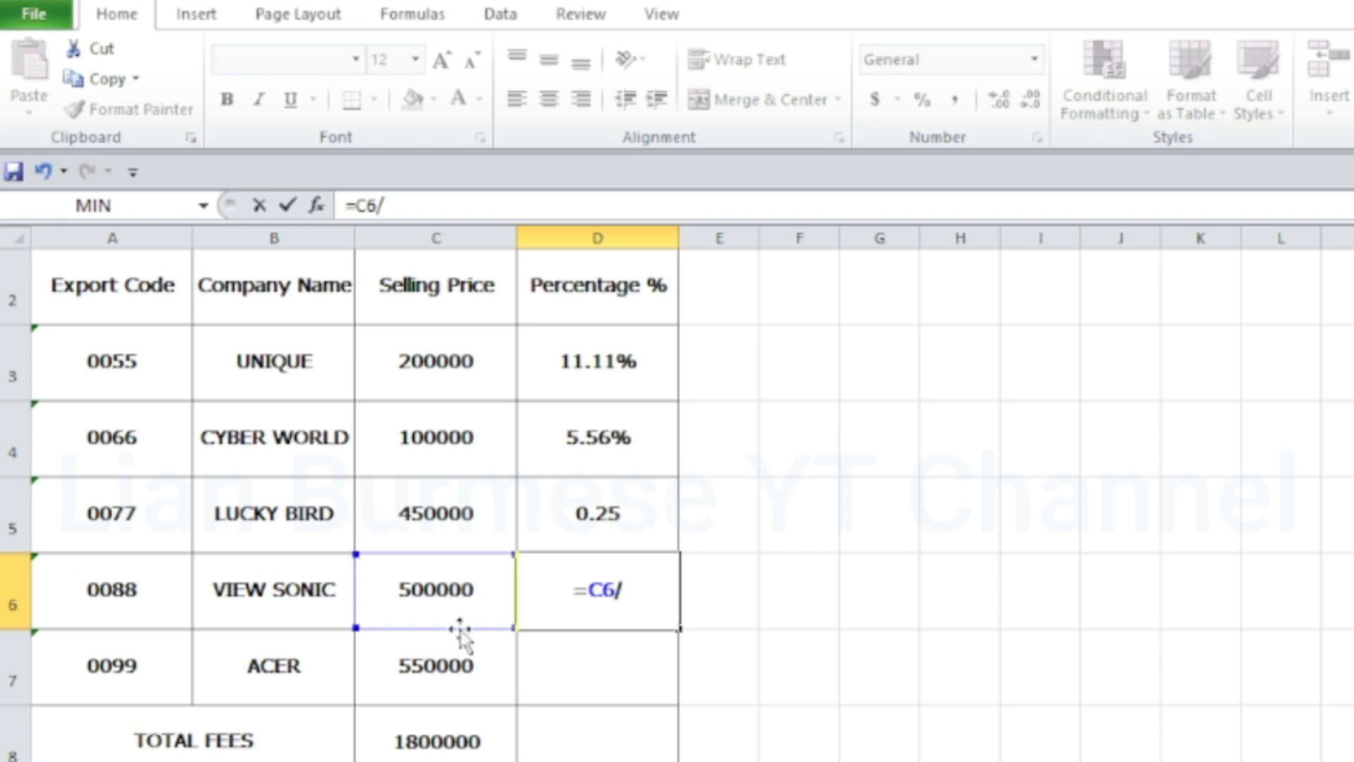
click(442, 731)
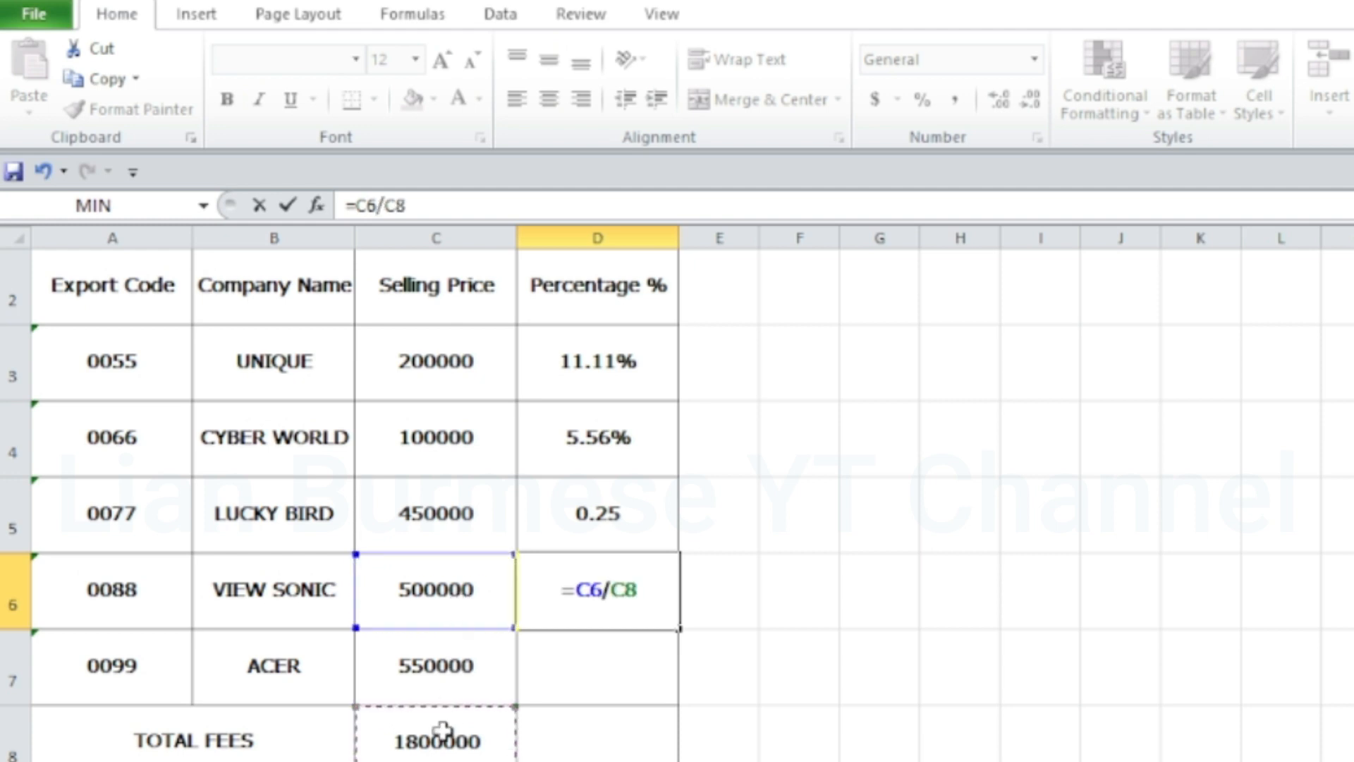
key(Return)
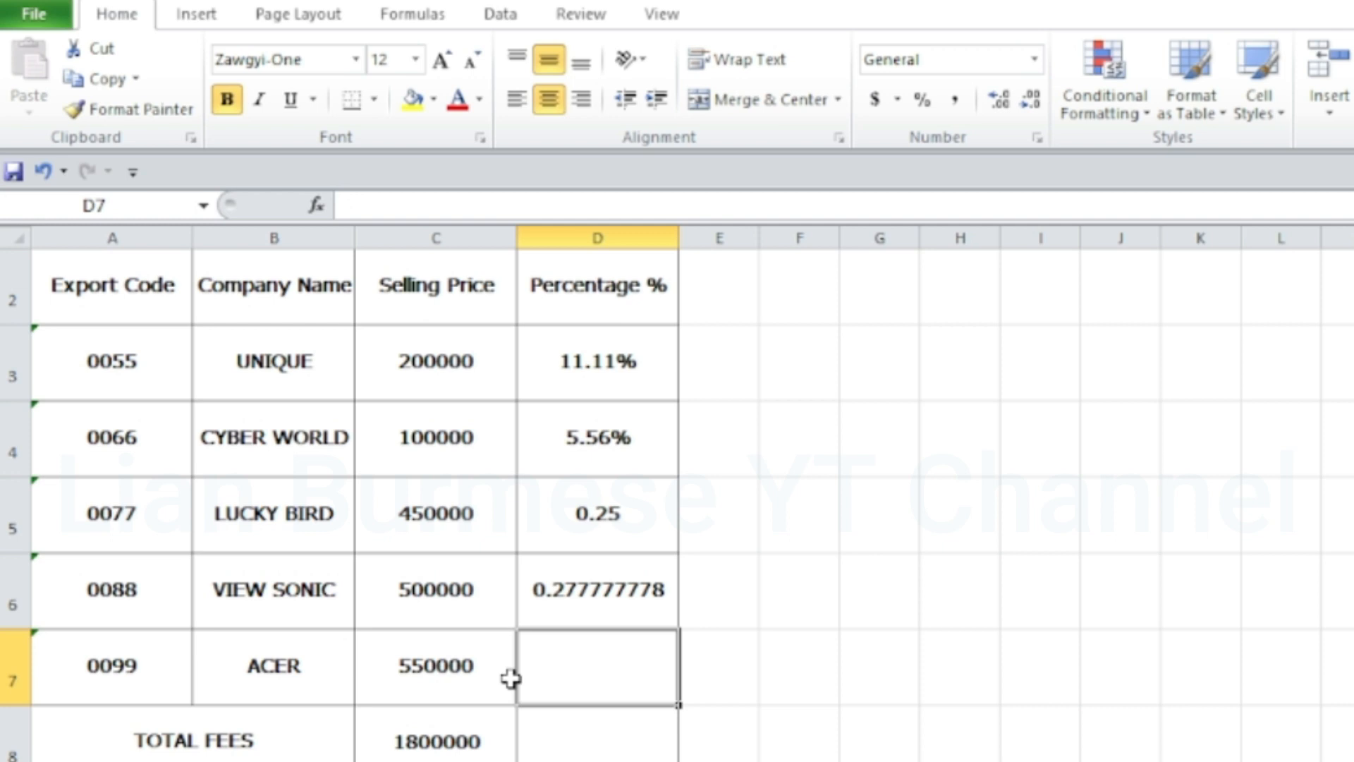
Enter the formula =C7/C8 in cell D7 to calculate ACER's share of the total fees
text(=)
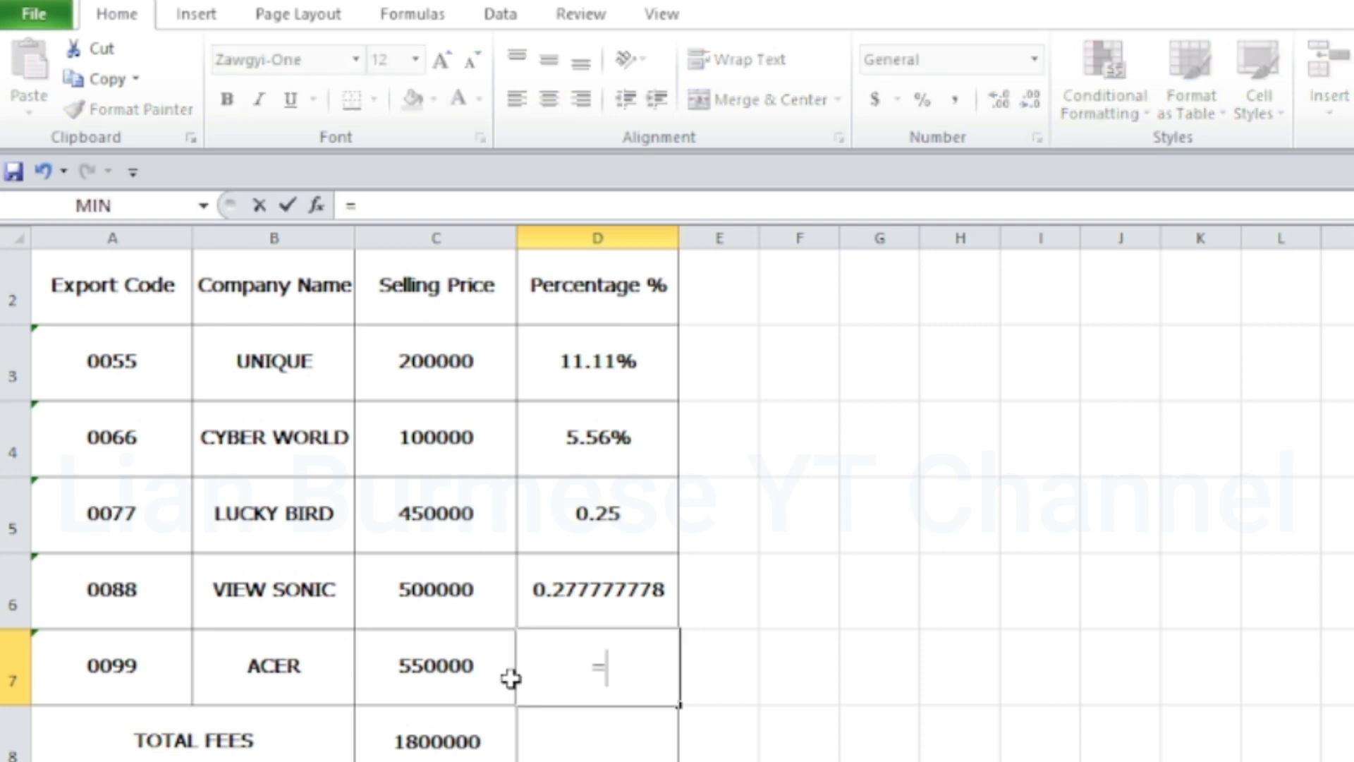
click(452, 679)
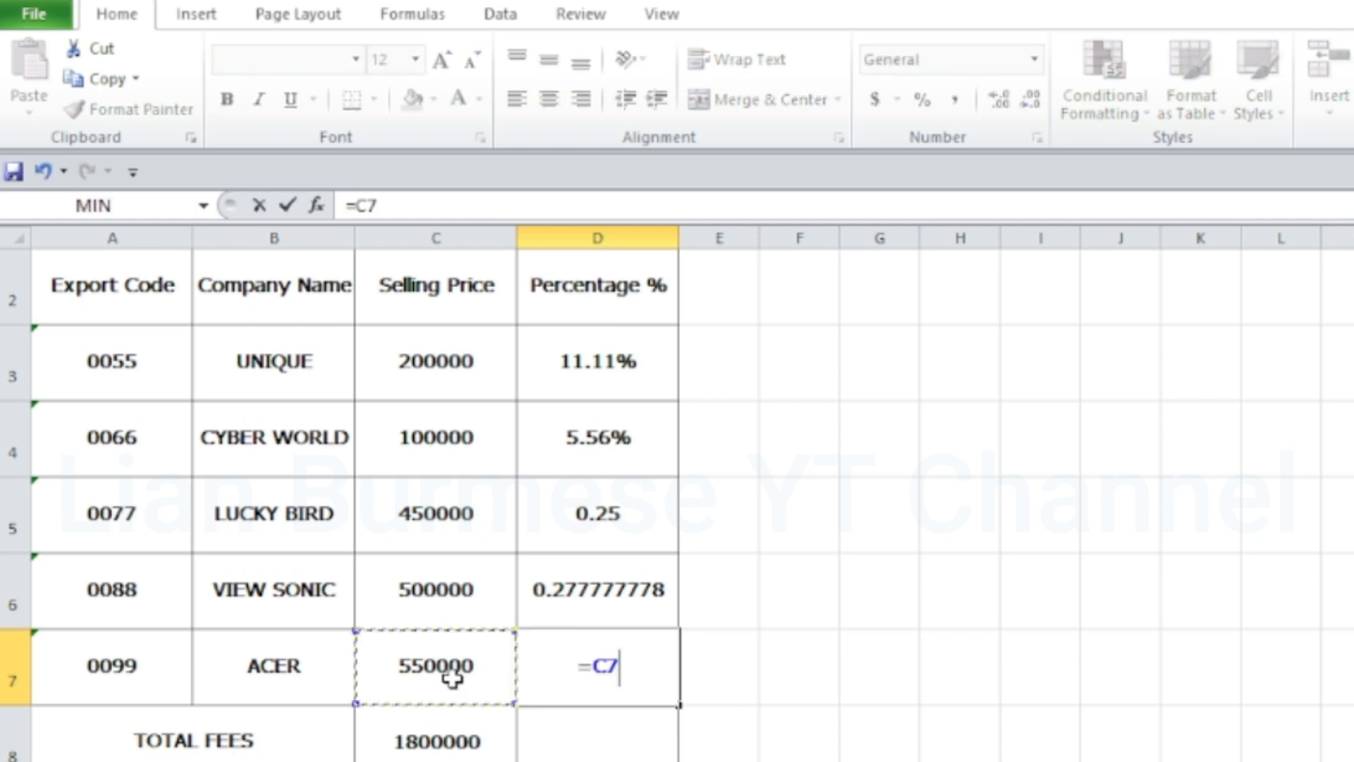
text(/)
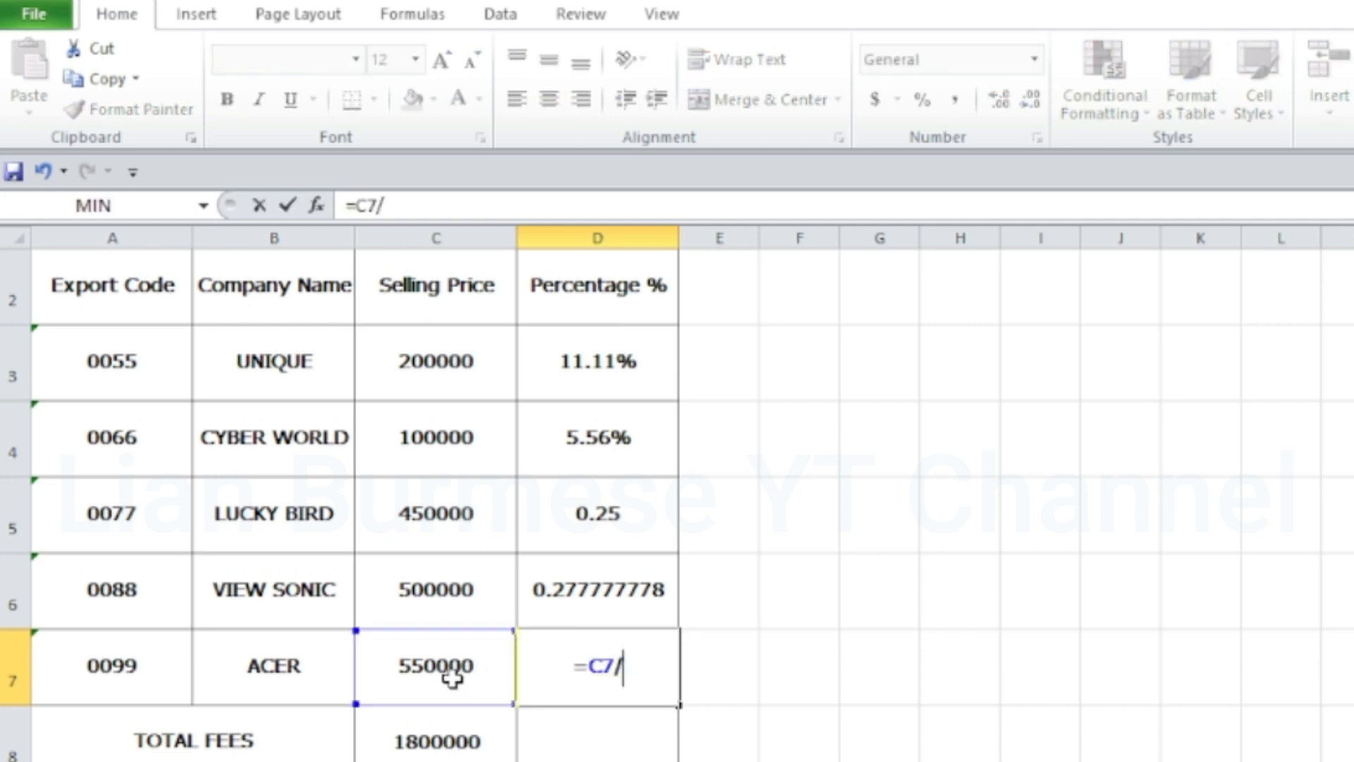
click(442, 747)
key(Return)
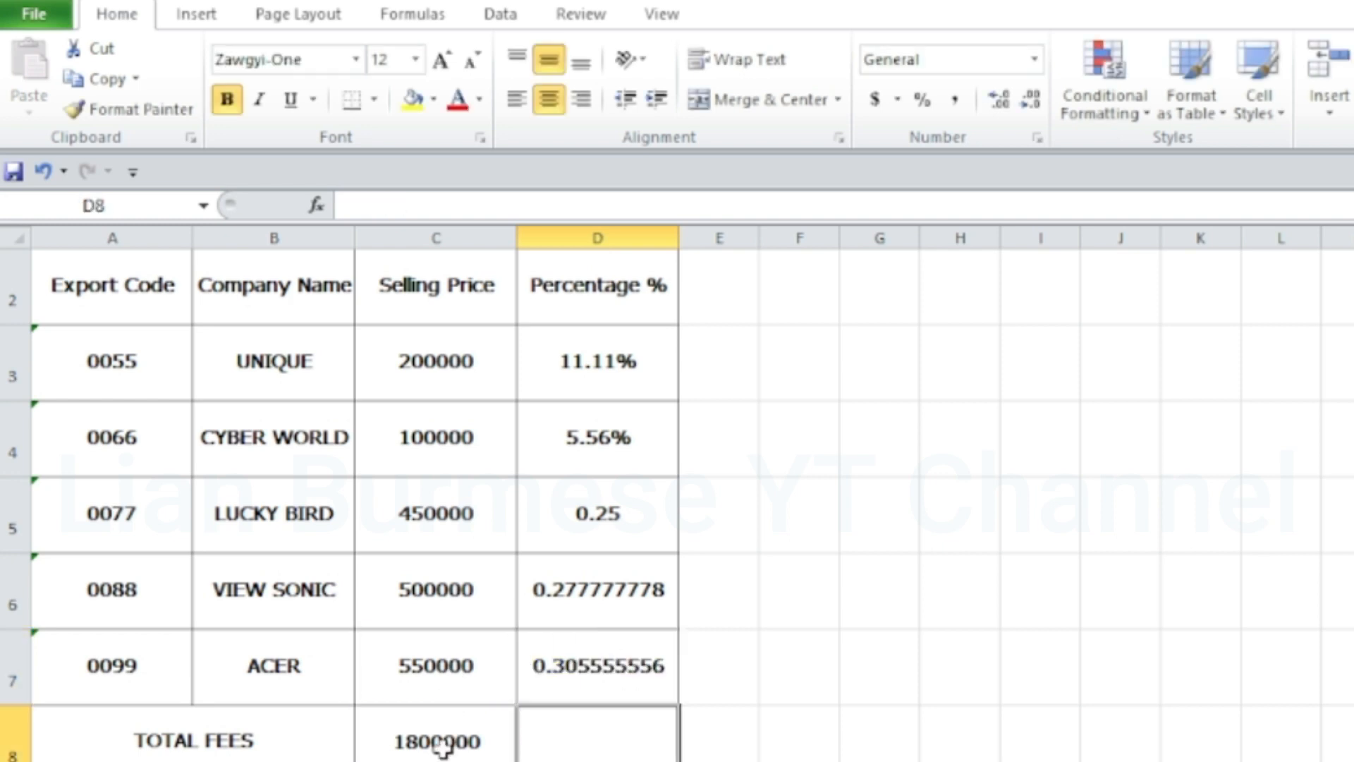
Apply the Percentage number format to the LUCKY BIRD, VIEW SONIC and ACER results in cells D5 to D7
click(620, 581)
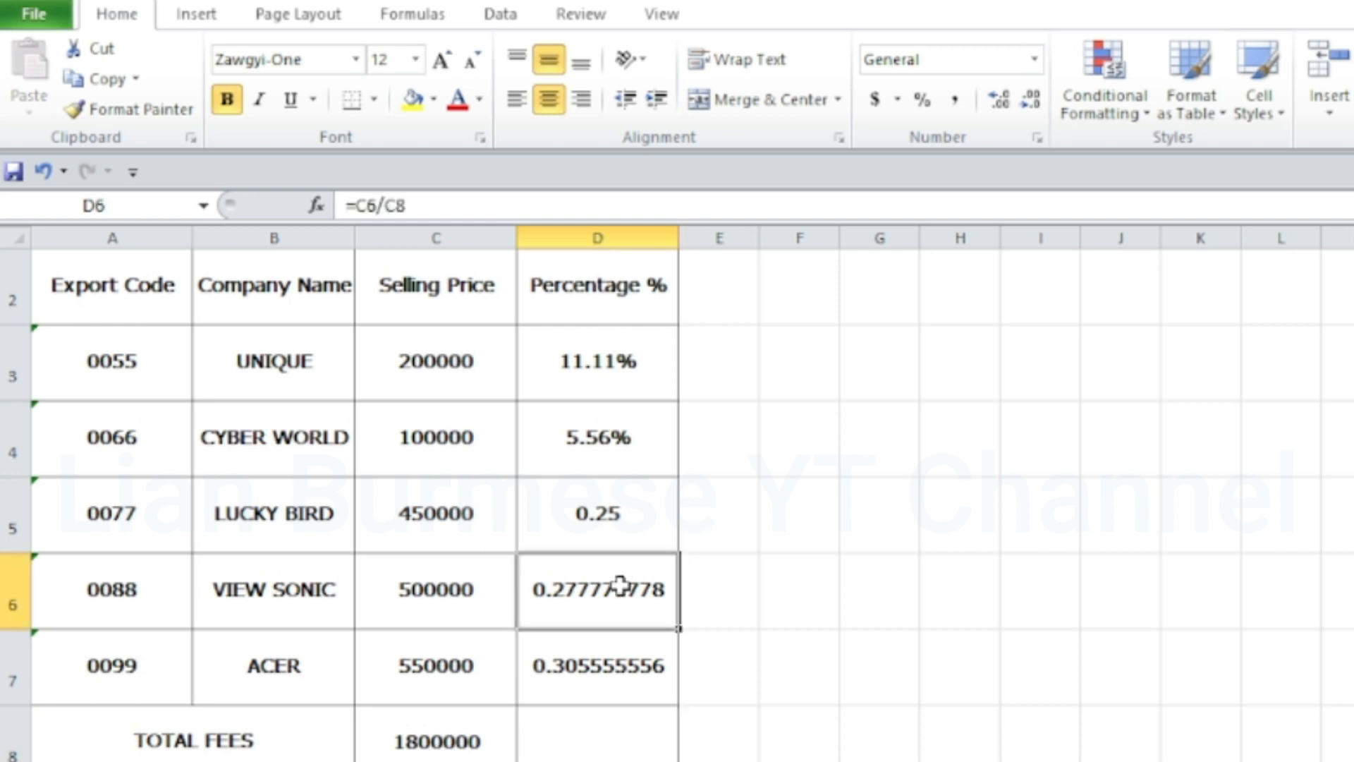
drag(628, 513, 632, 638)
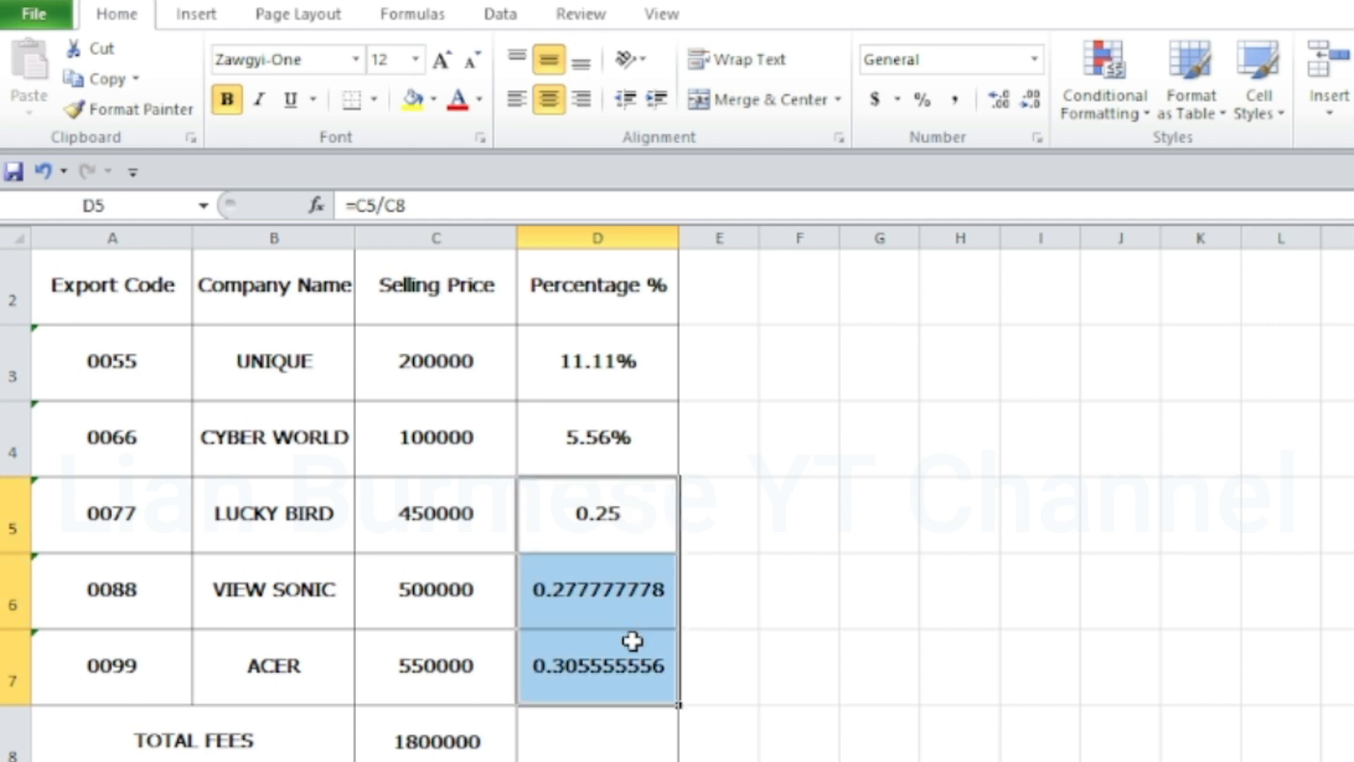
click(1027, 64)
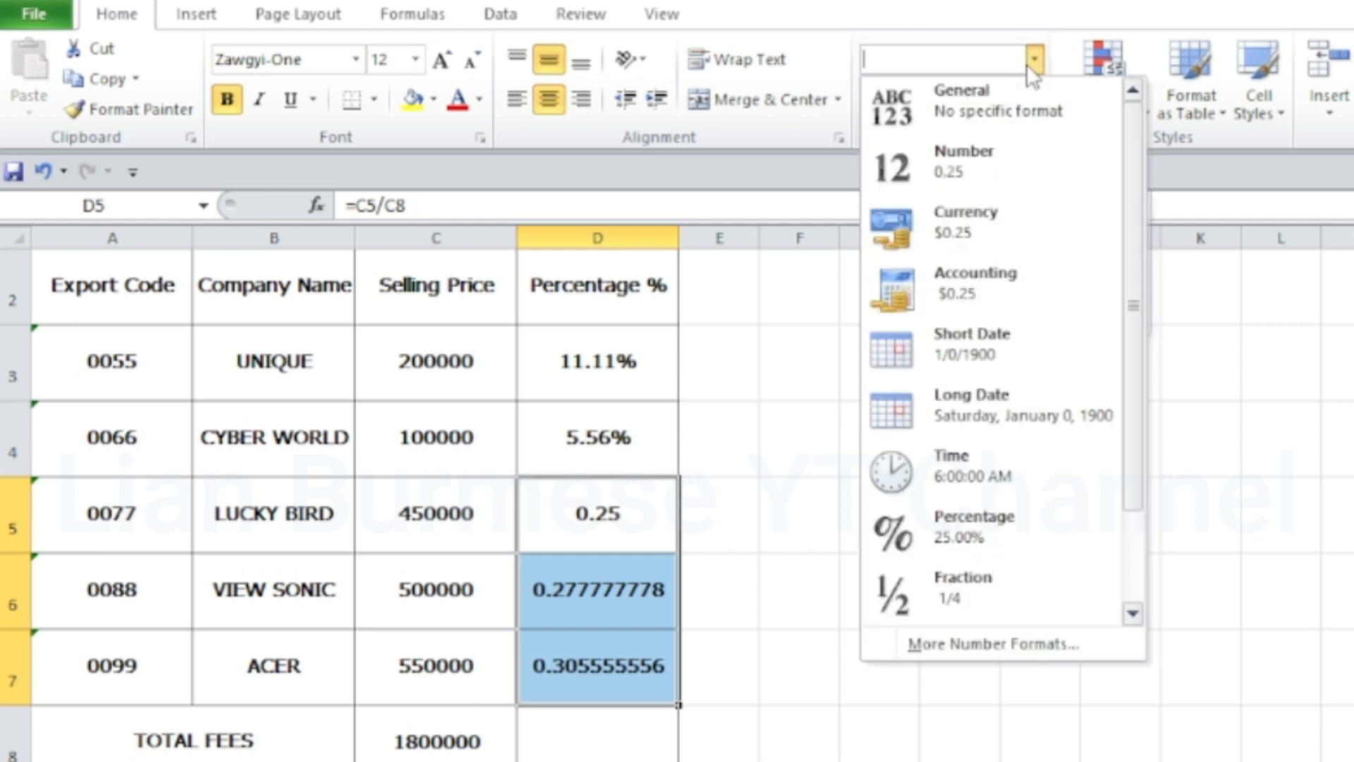
click(1009, 540)
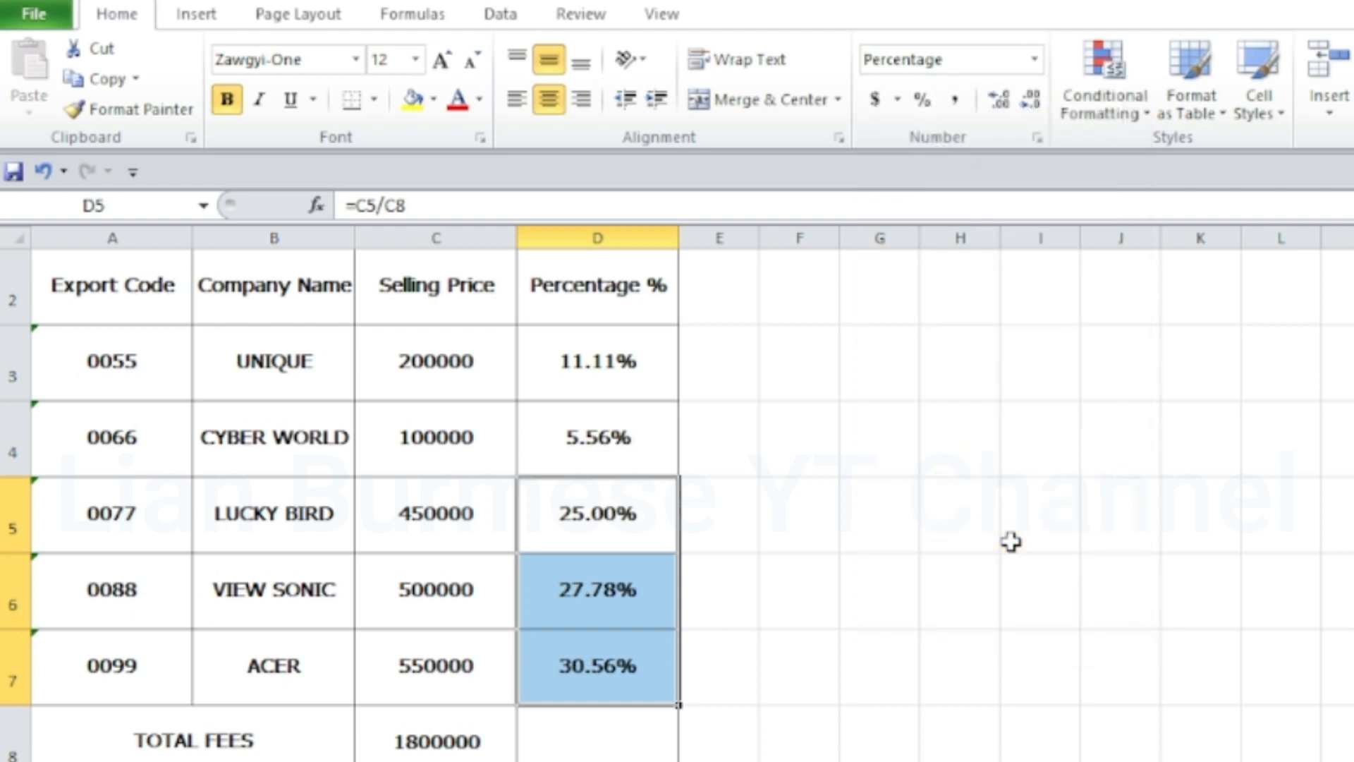
Enter the formula =SUM(D3:D7) in cell D8 to total the percentages in the TOTAL FEES row
click(609, 739)
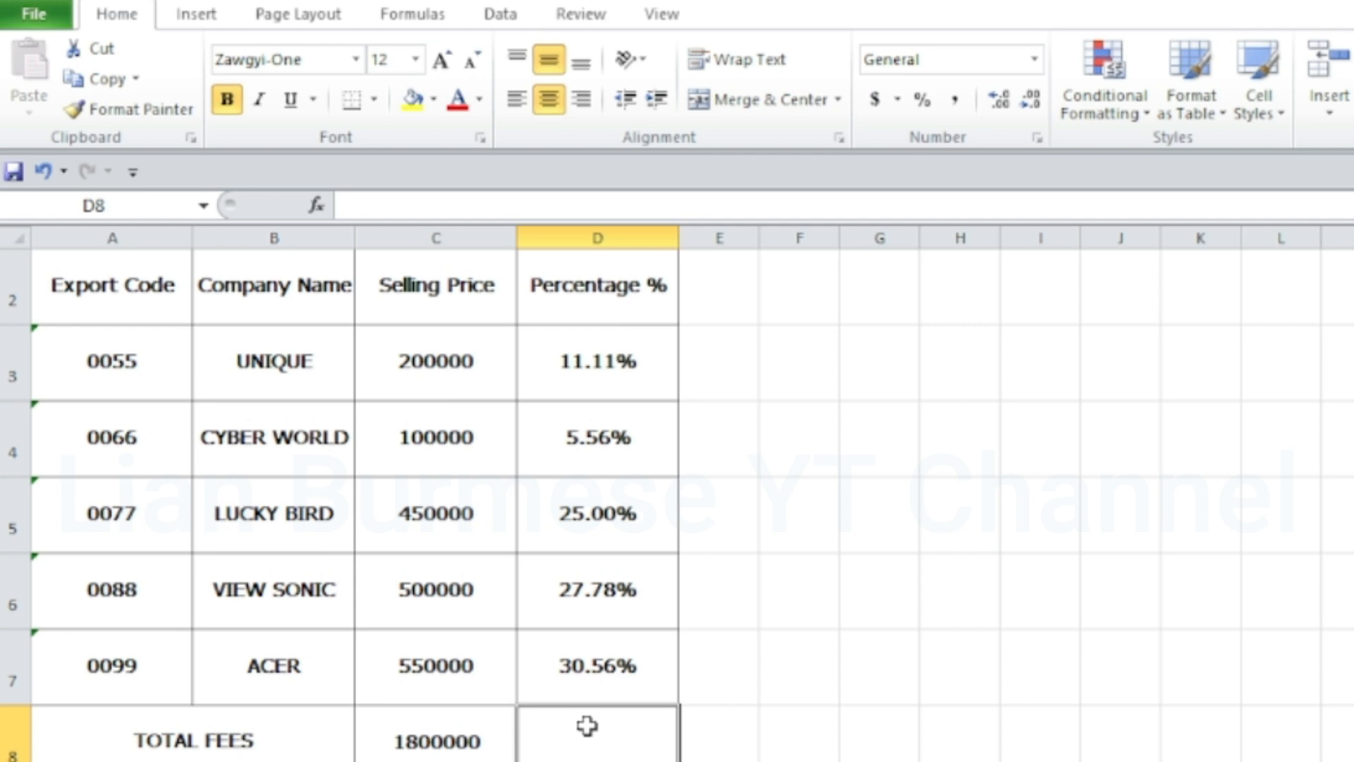
text(=)
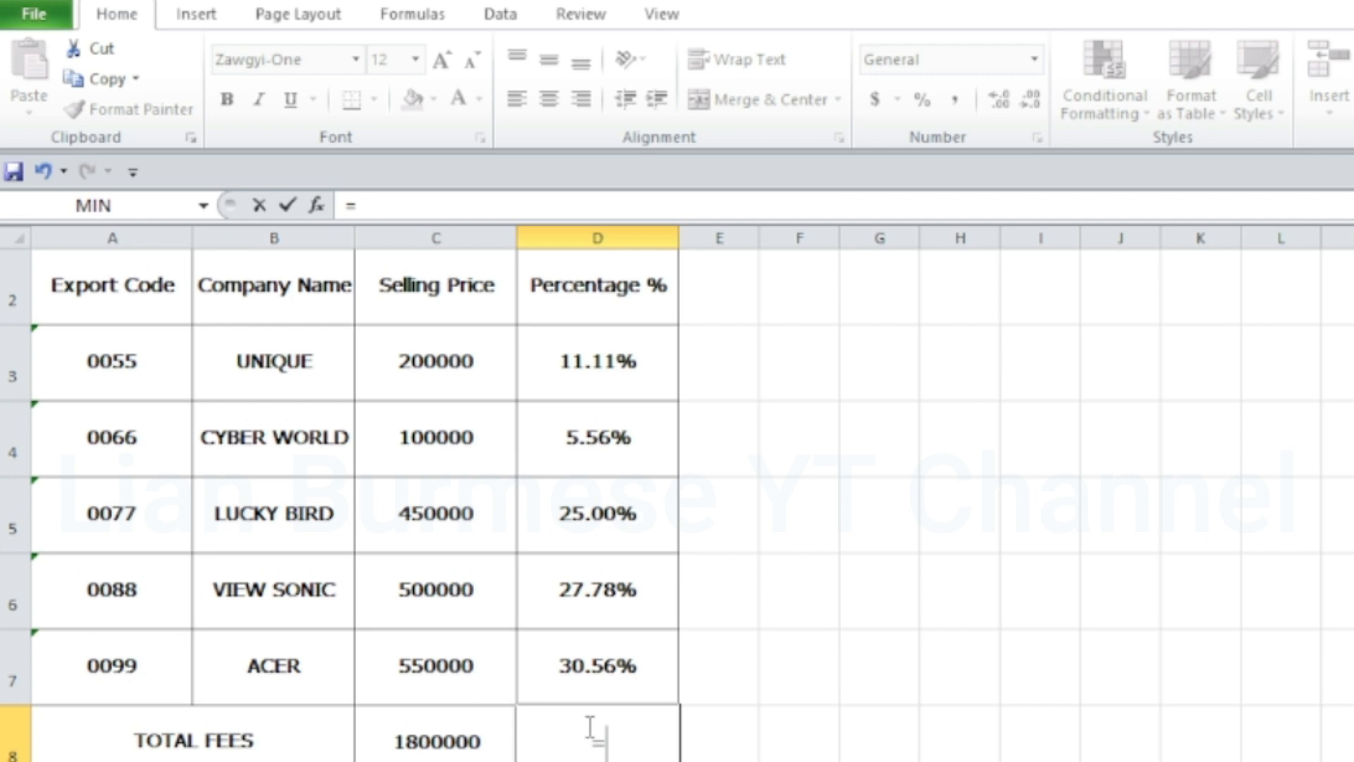
text(sum)
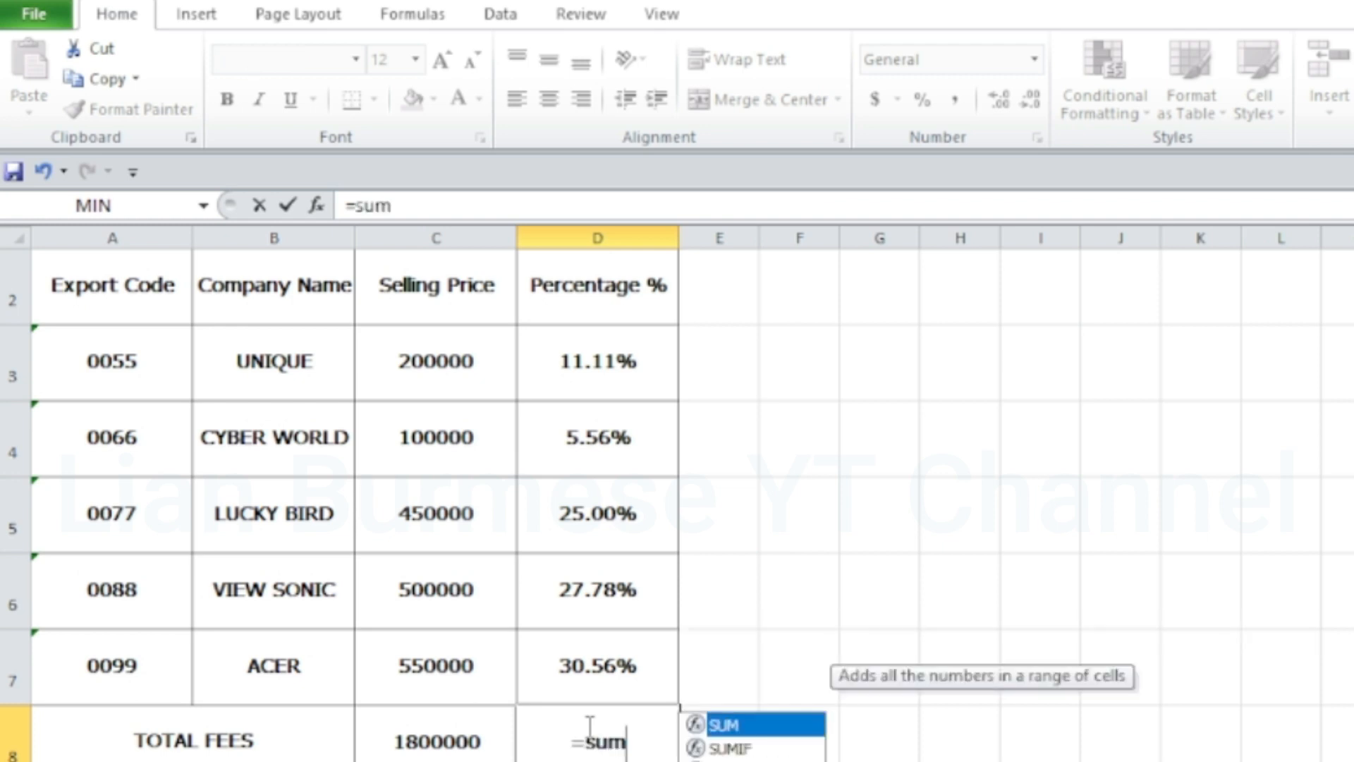
text(()
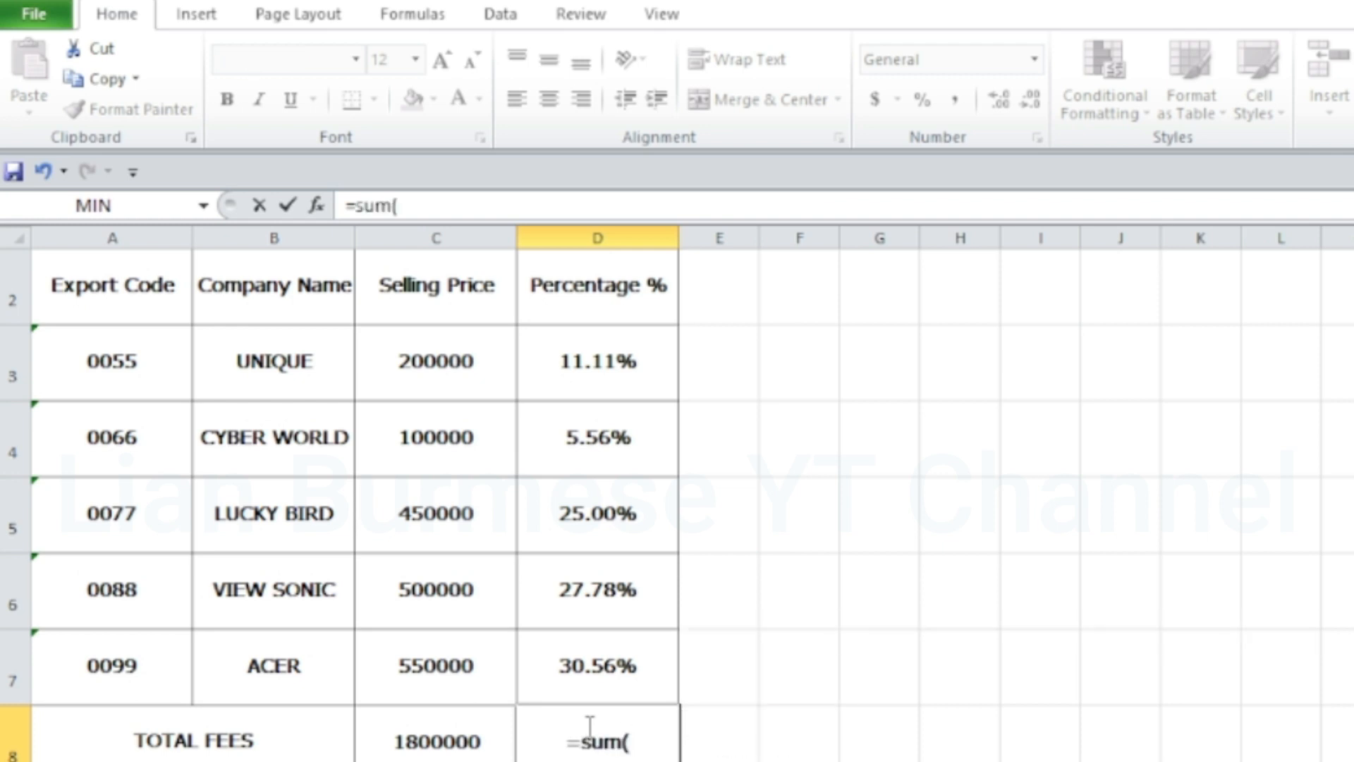
drag(596, 360, 600, 650)
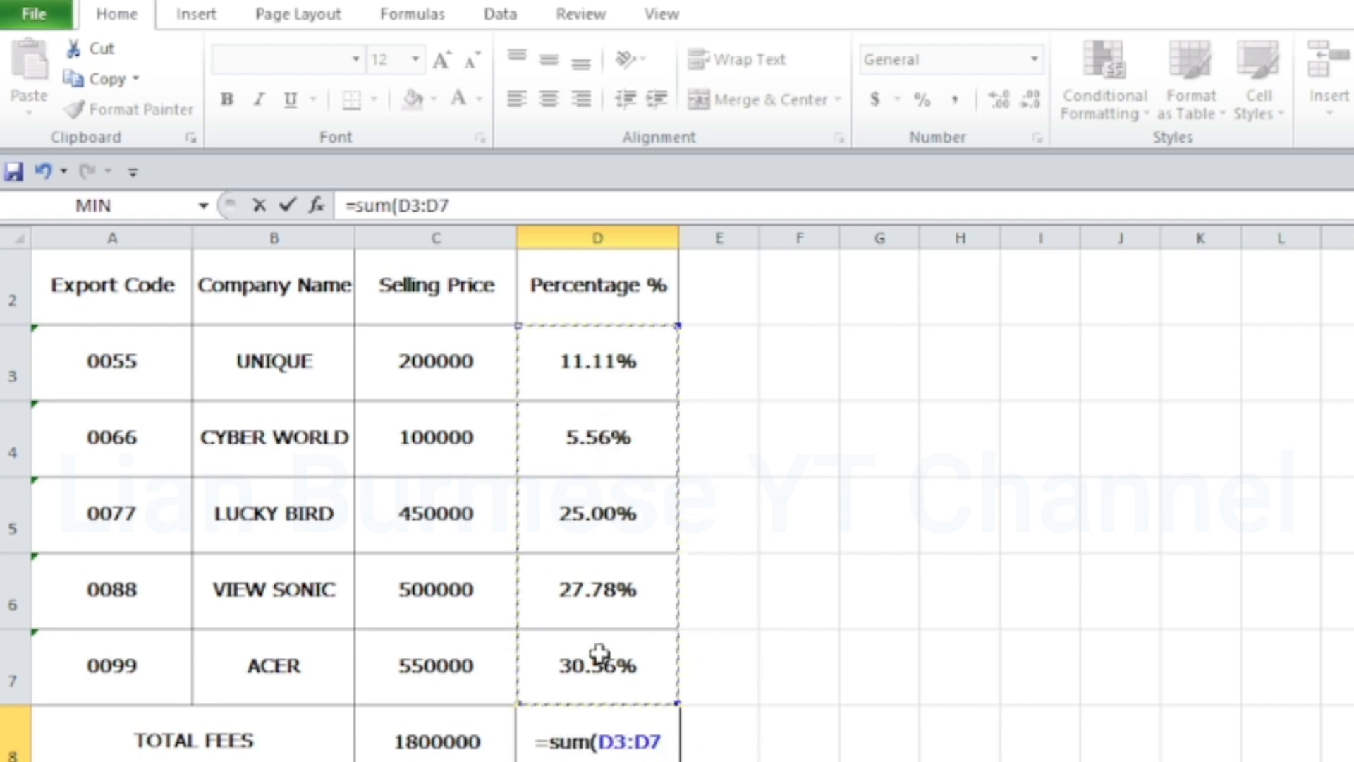
text())
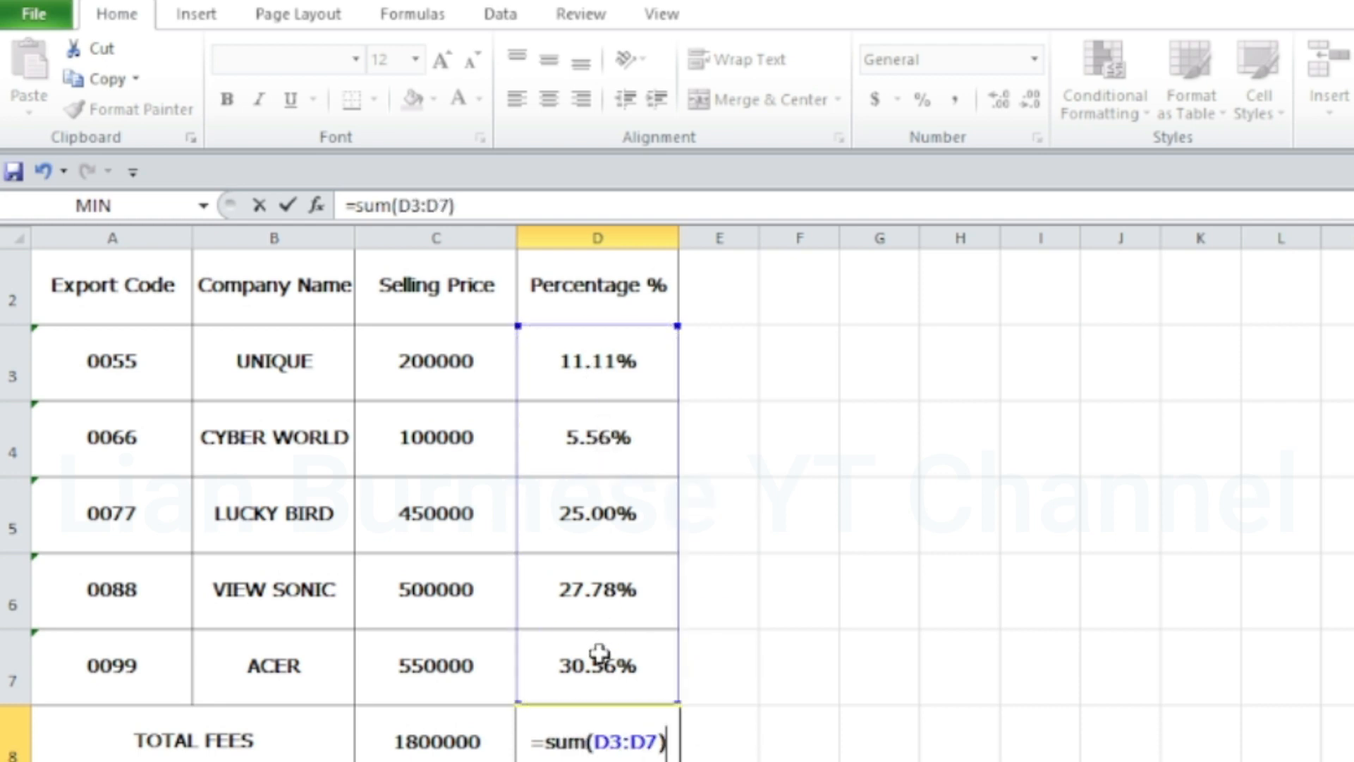
key(Return)
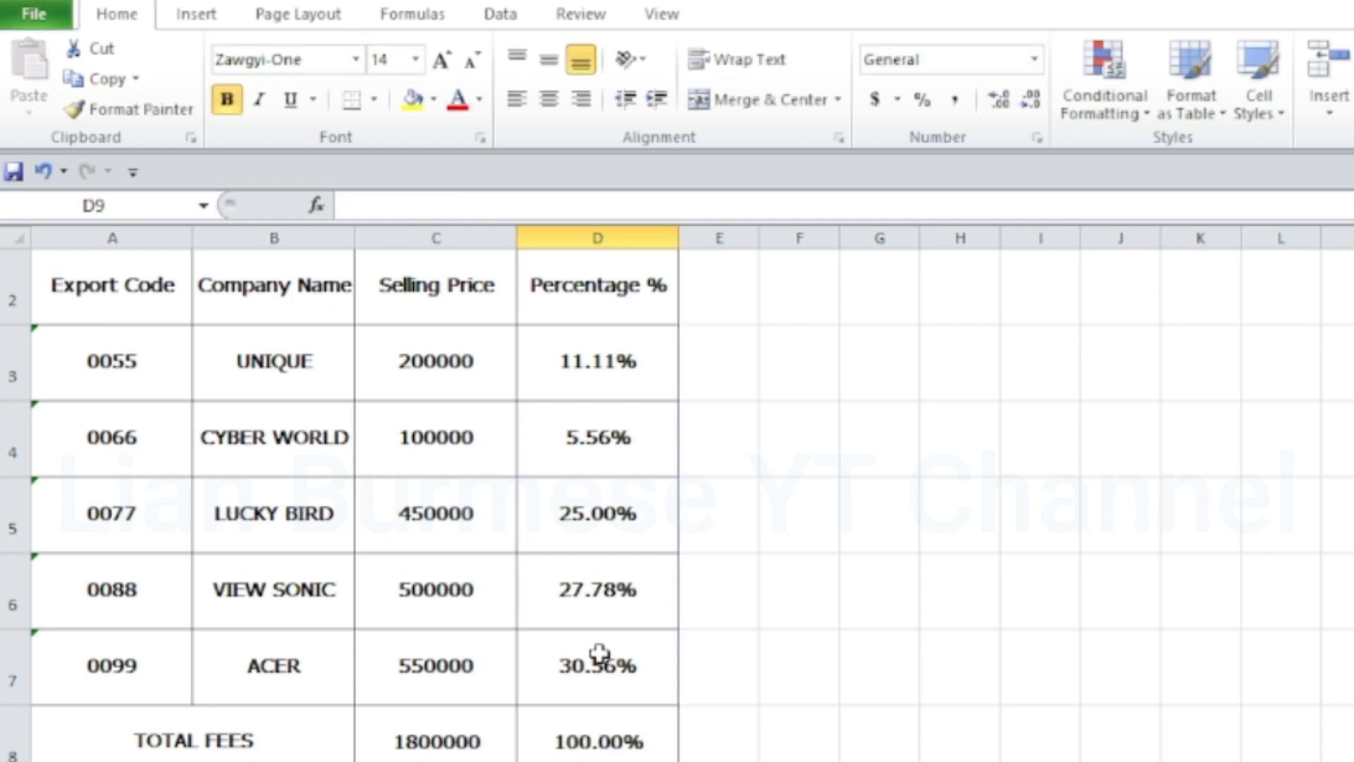
click(599, 741)
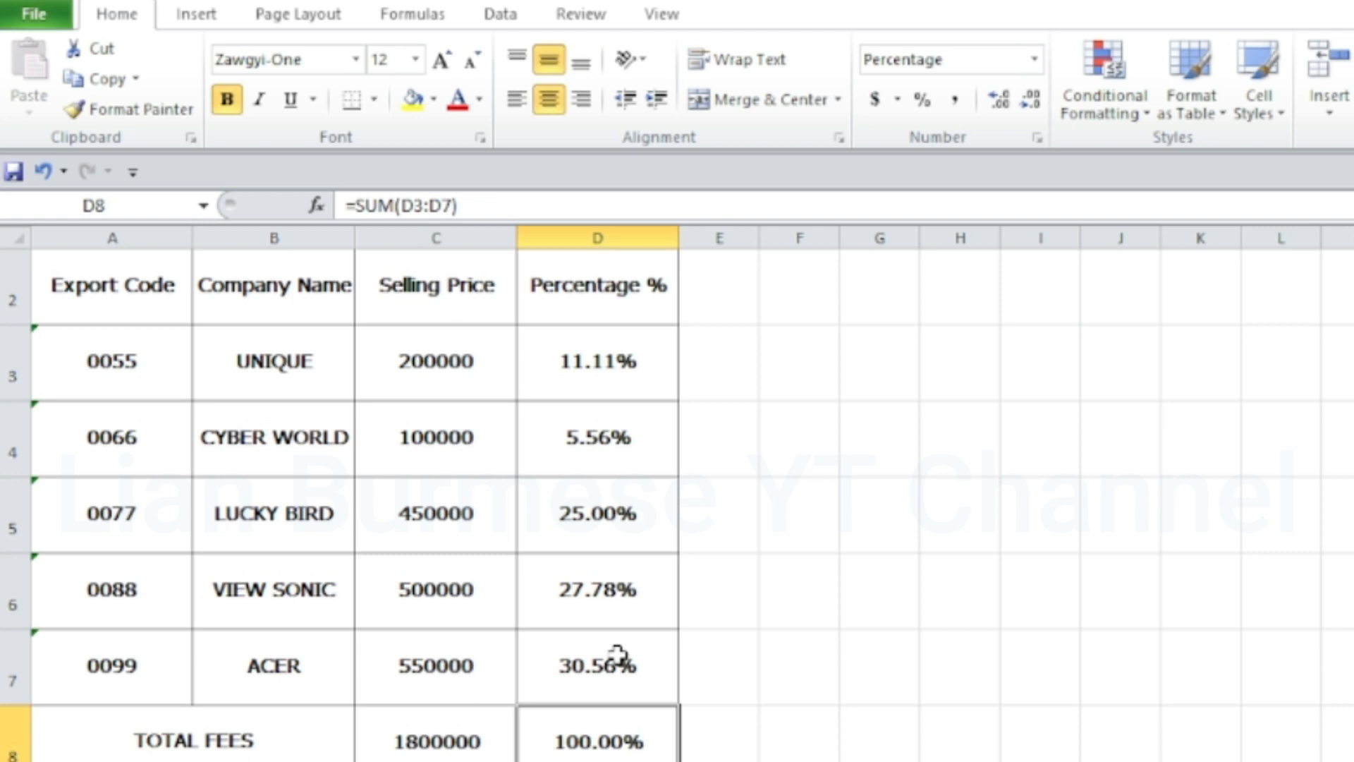